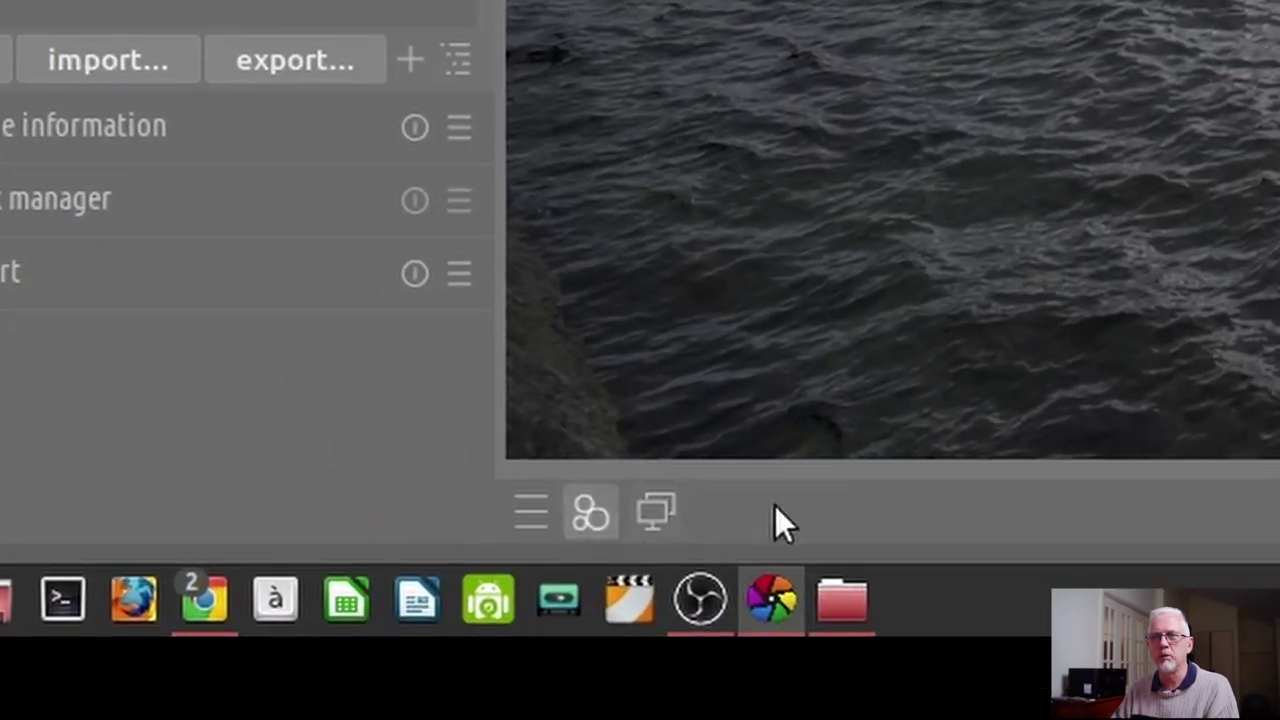
- Open and position the second preview window, viewing the photo with raw overexposure markers on
{"action": "left_click", "coordinate": [662, 522]}
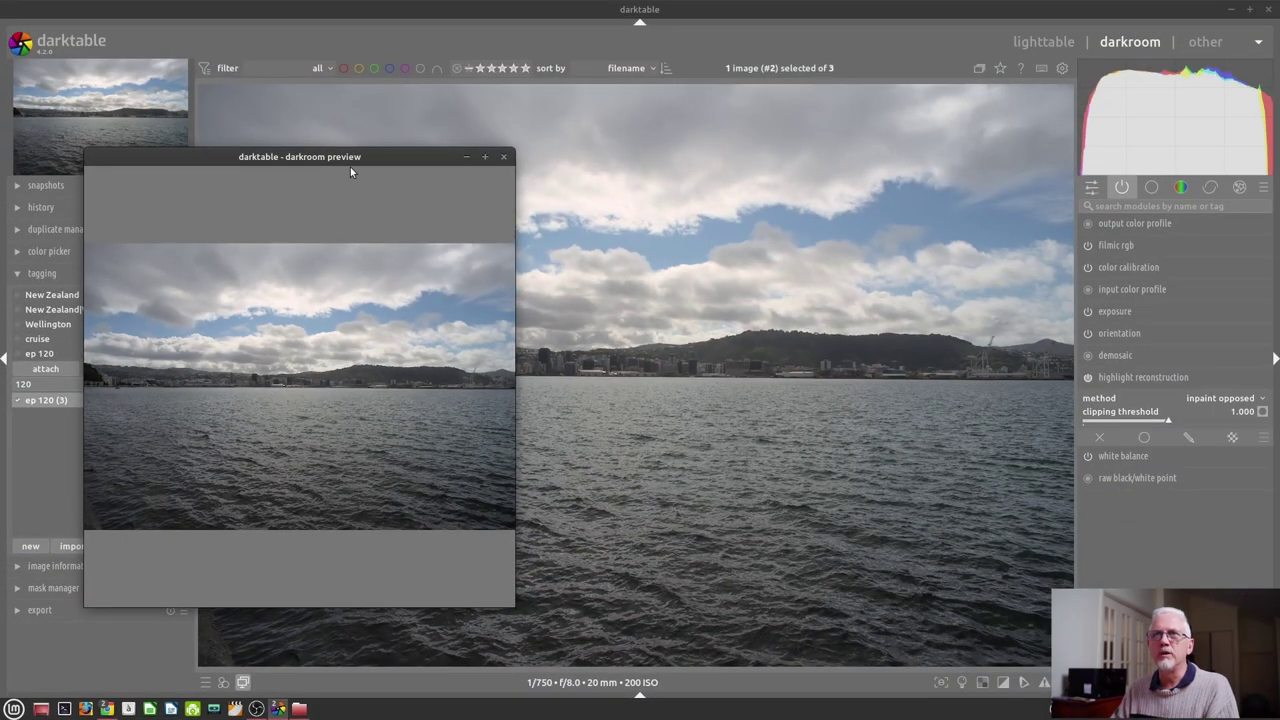
{"action": "left_click_drag", "start_coordinate": [350, 165], "coordinate": [323, 156]}
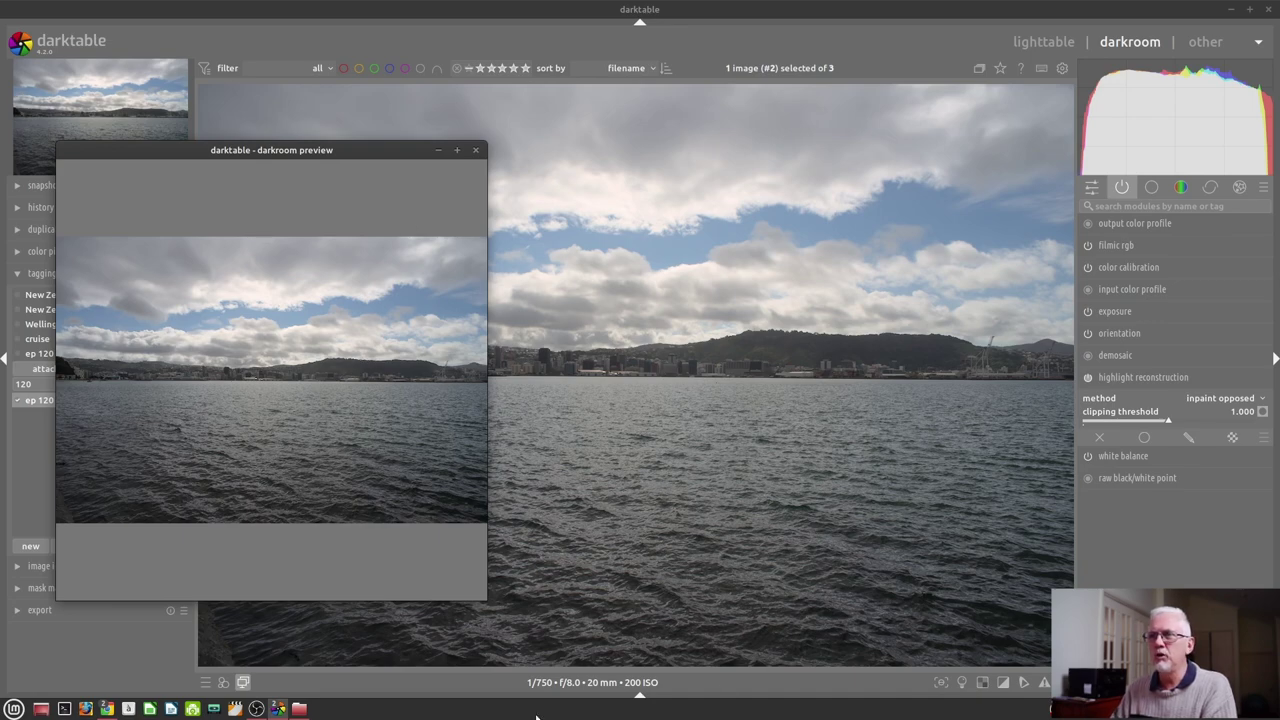
{"action": "left_click", "coordinate": [941, 683]}
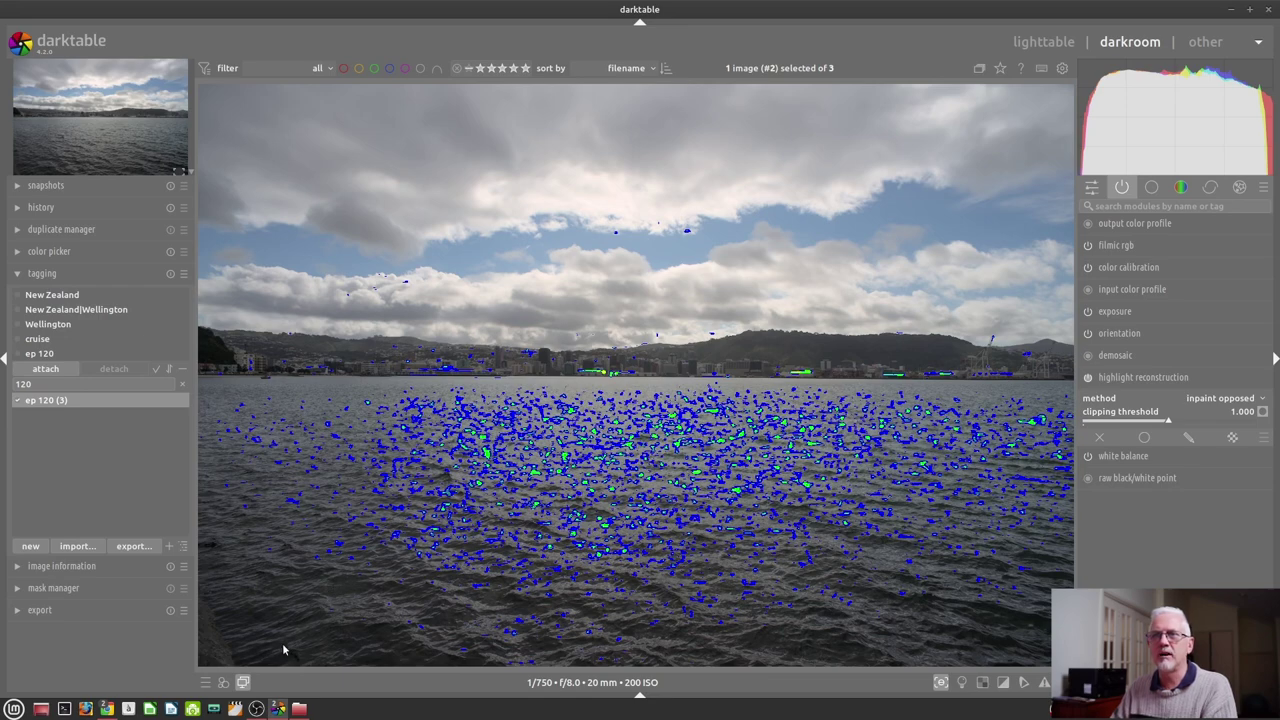
{"action": "left_click", "coordinate": [277, 708]}
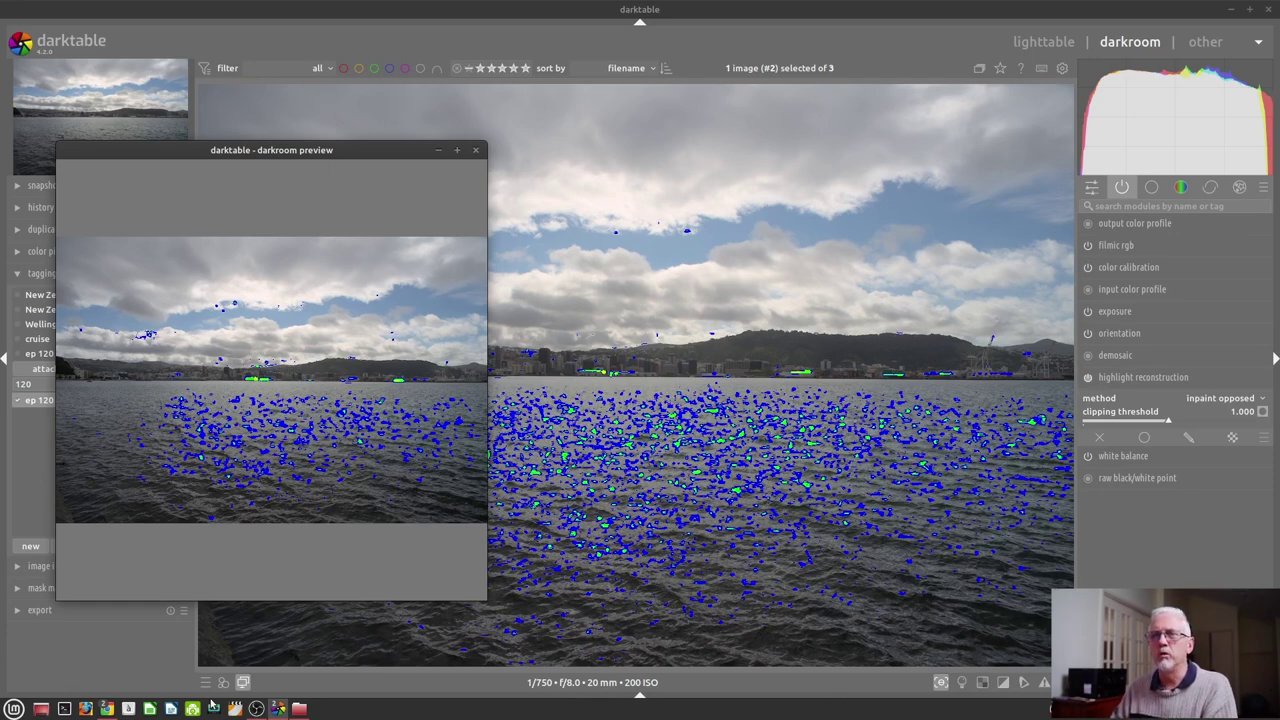
{"action": "left_click", "coordinate": [242, 682]}
- Swap raw overexposure for ISO 12646 colour assessment in the second window, then turn it off
{"action": "left_click", "coordinate": [941, 682]}
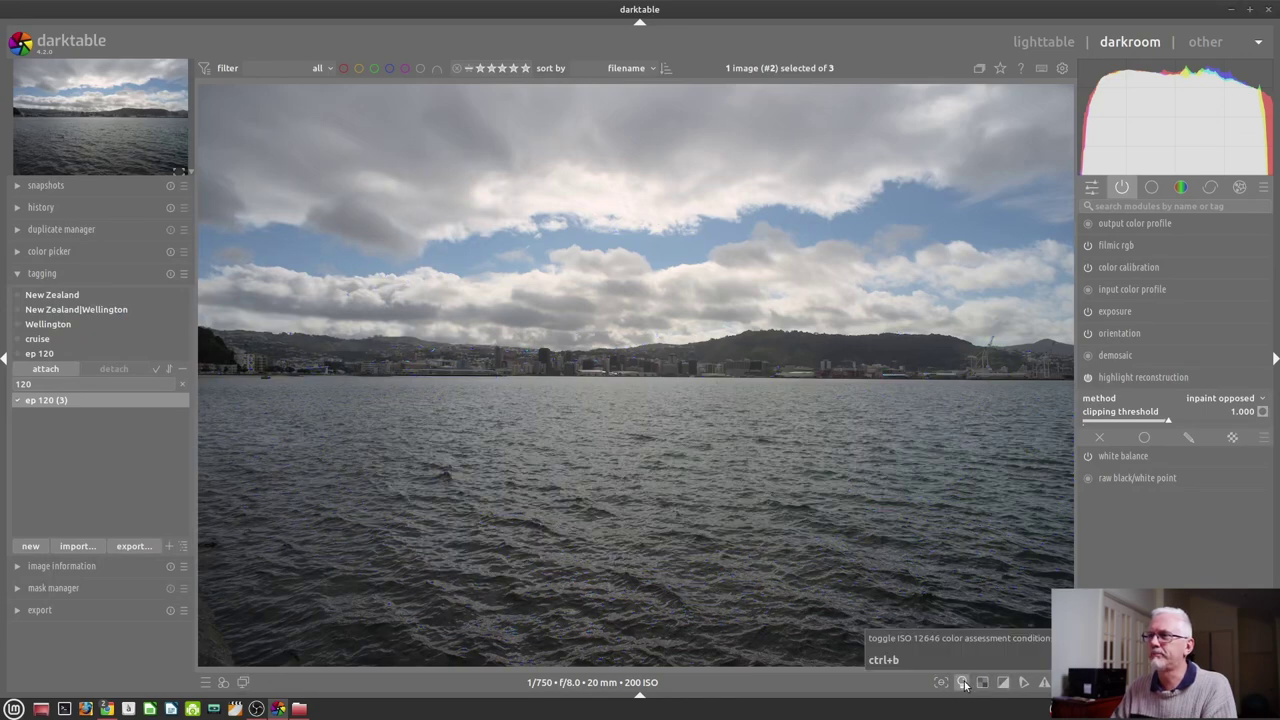
{"action": "left_click", "coordinate": [962, 682]}
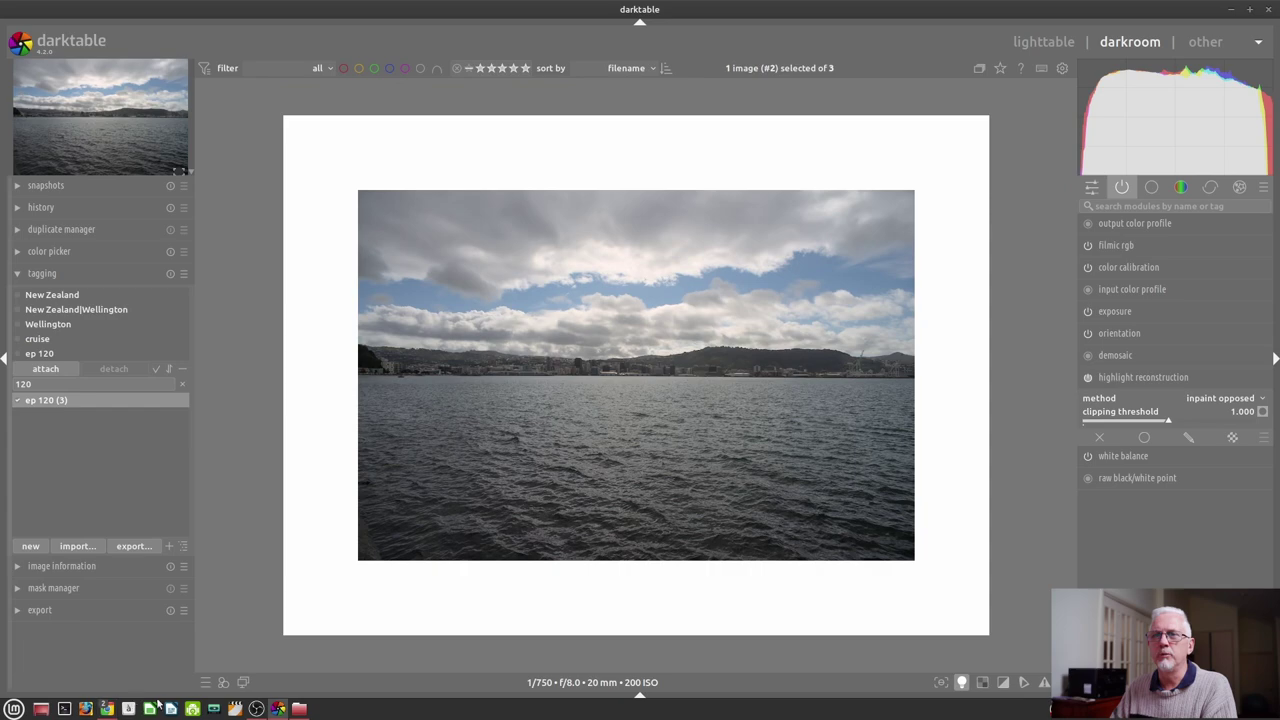
{"action": "left_click", "coordinate": [244, 683]}
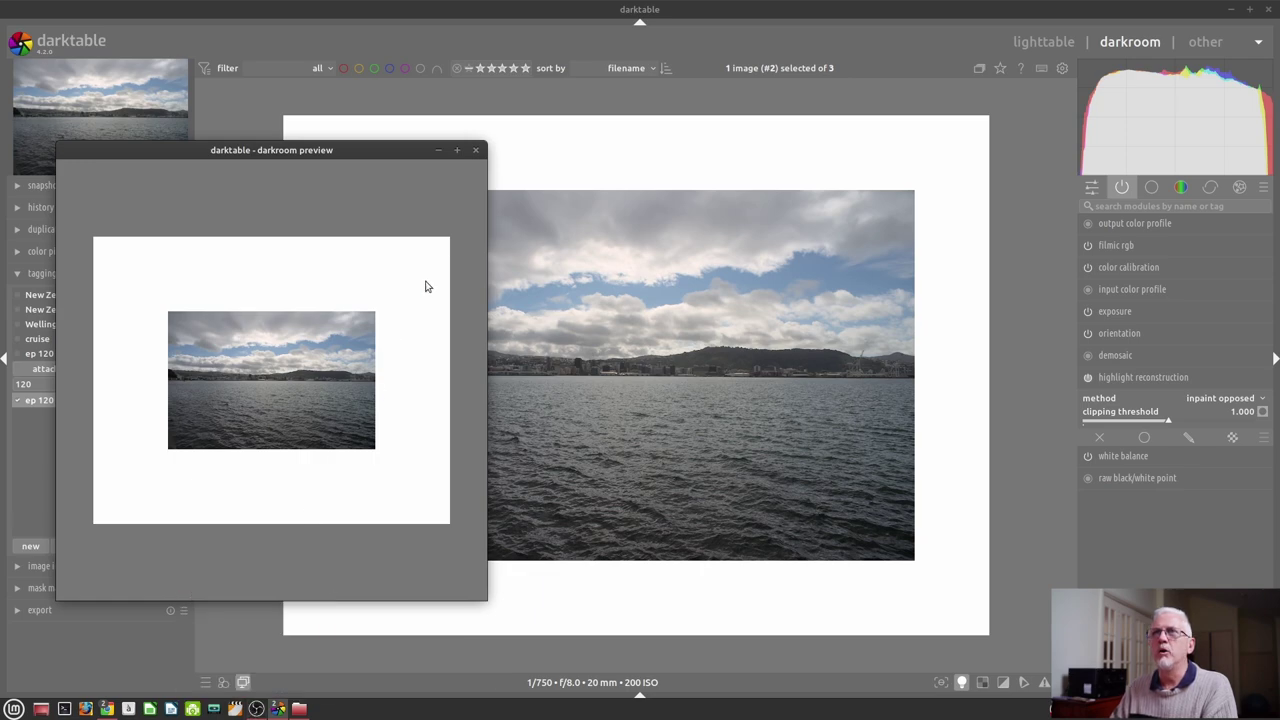
{"action": "left_click", "coordinate": [475, 150]}
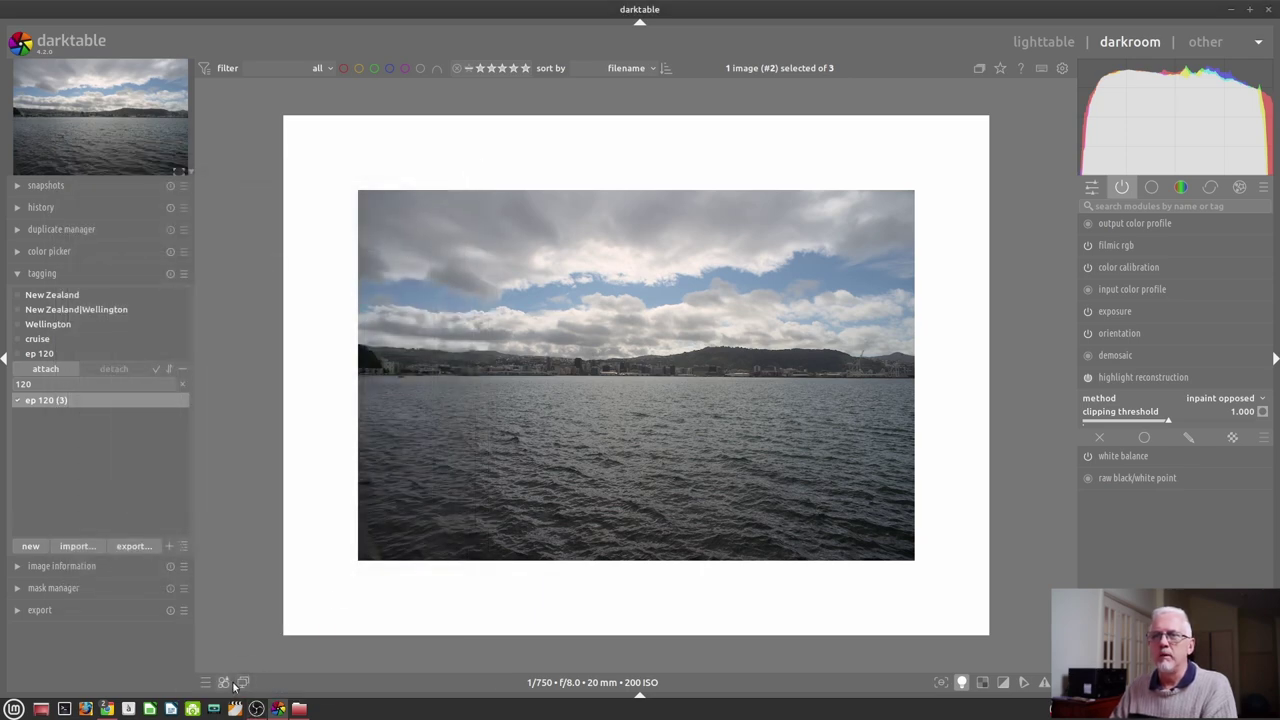
{"action": "left_click", "coordinate": [962, 683]}
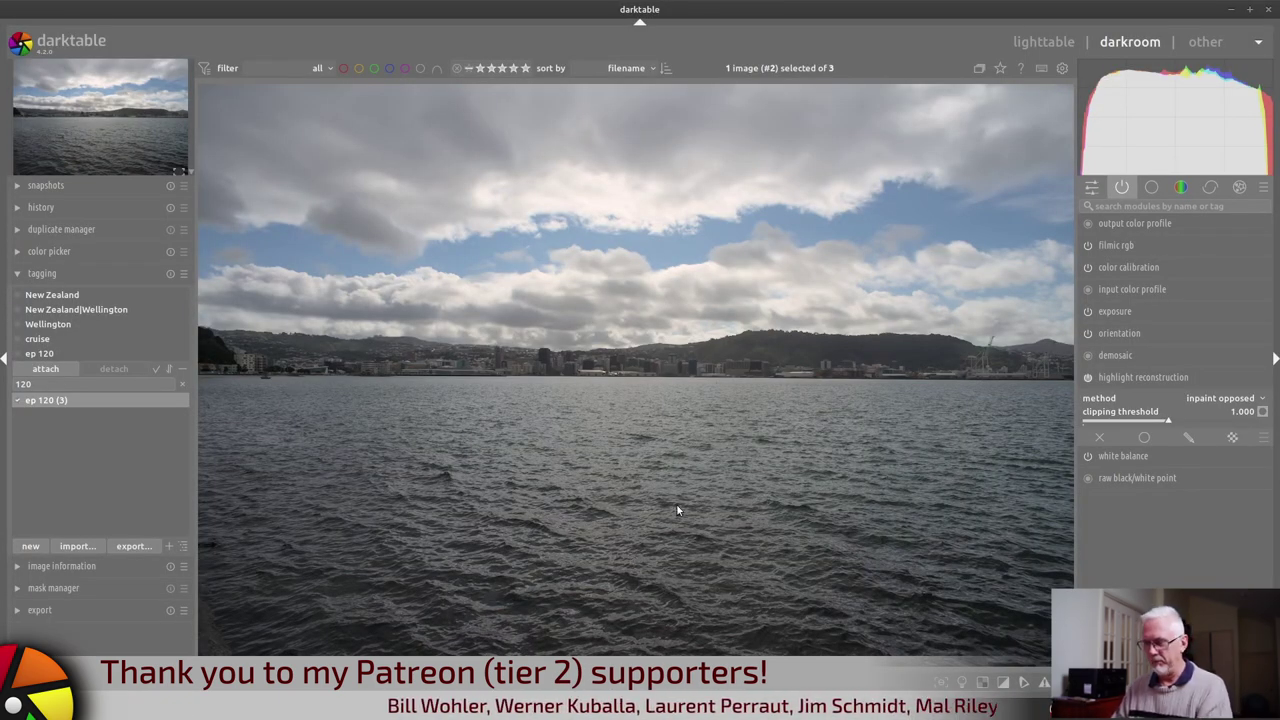
- Switch to the portrait, take a snapshot of its edit and disable sigmoid
{"action": "key", "text": "BackSpace"}
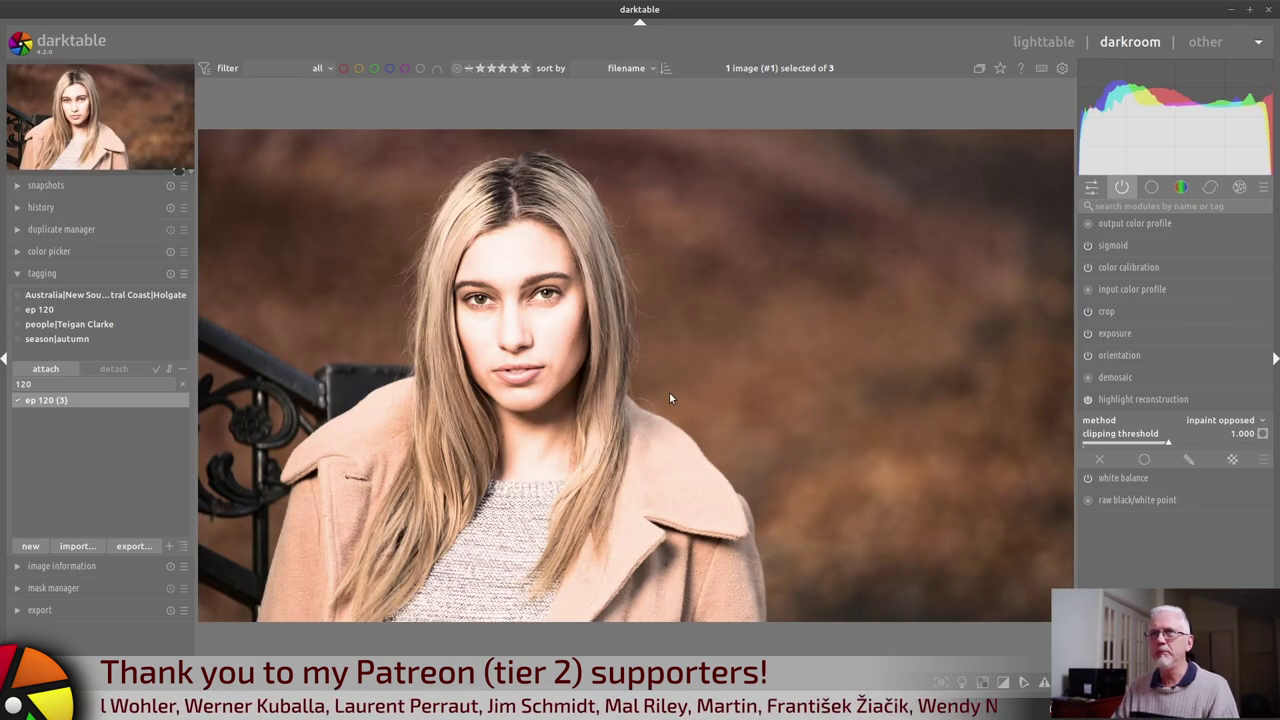
{"action": "left_click", "coordinate": [1110, 245]}
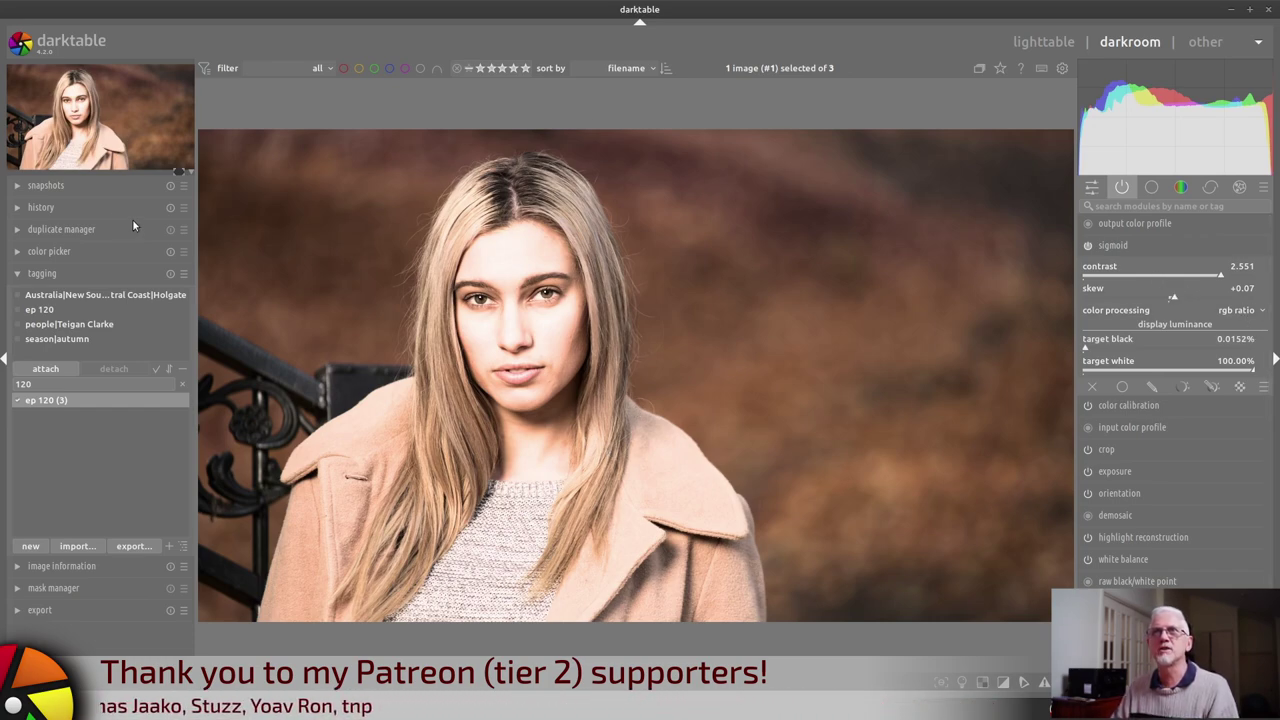
{"action": "left_click", "coordinate": [56, 187]}
{"action": "left_click", "coordinate": [76, 209]}
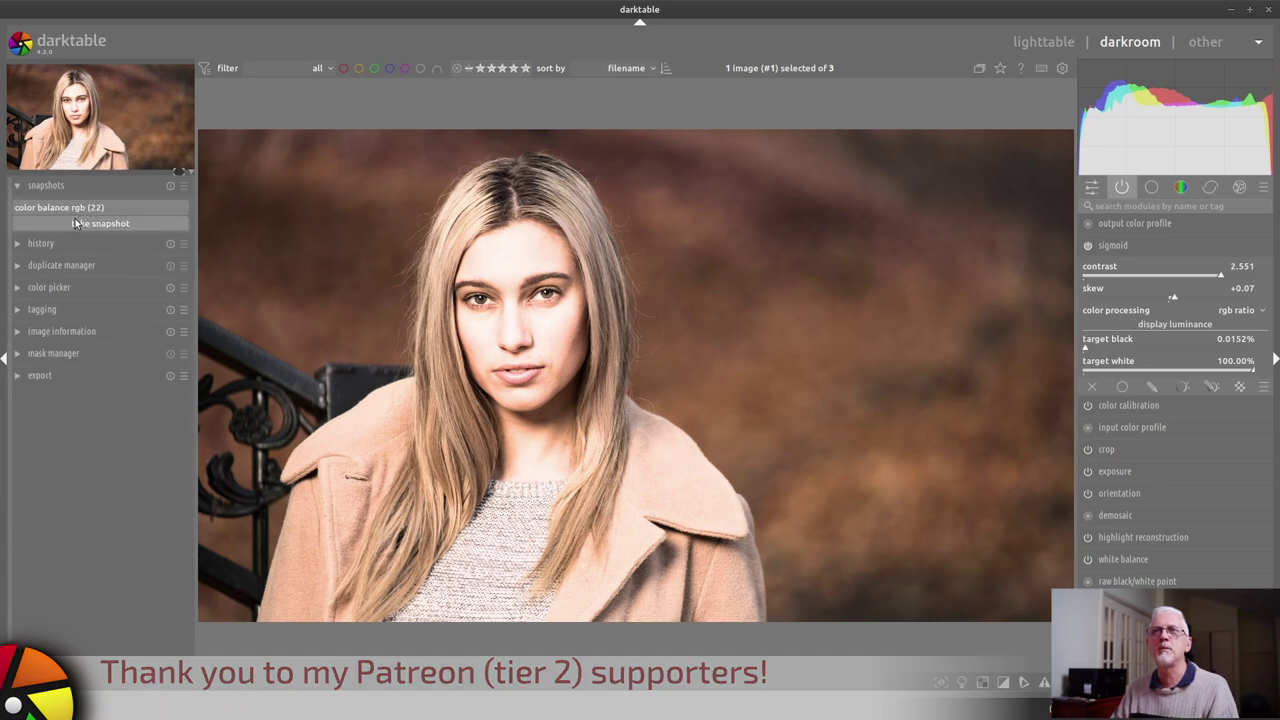
{"action": "left_click", "coordinate": [1088, 246]}
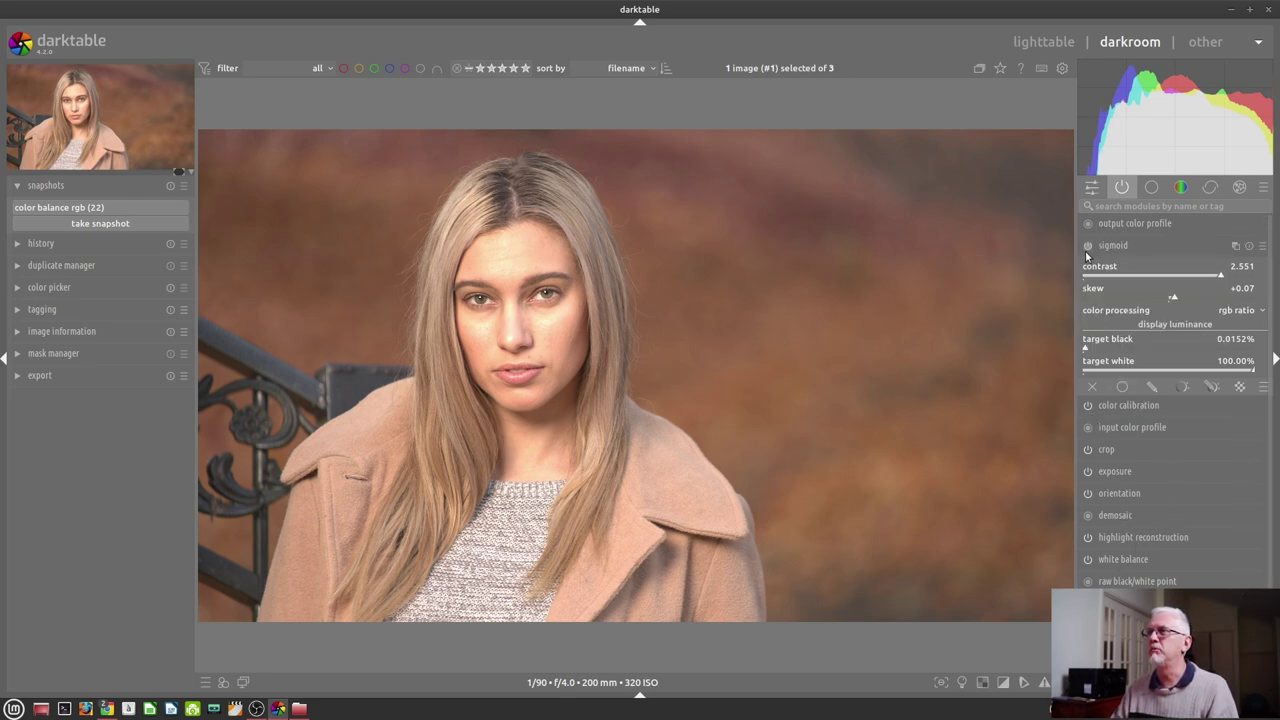
- Enable filmic rgb and lower its white relative exposure to 3.41 EV
{"action": "left_click", "coordinate": [1151, 187]}
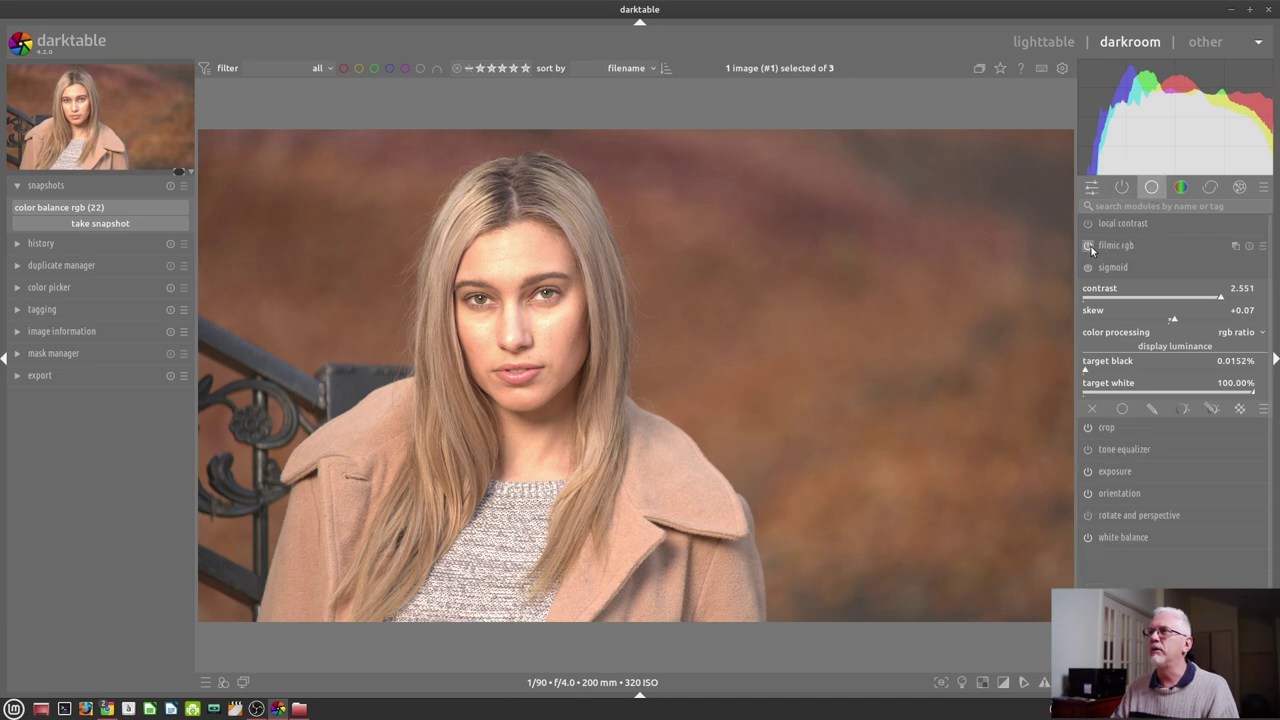
{"action": "left_click", "coordinate": [1088, 246]}
{"action": "left_click", "coordinate": [1124, 247]}
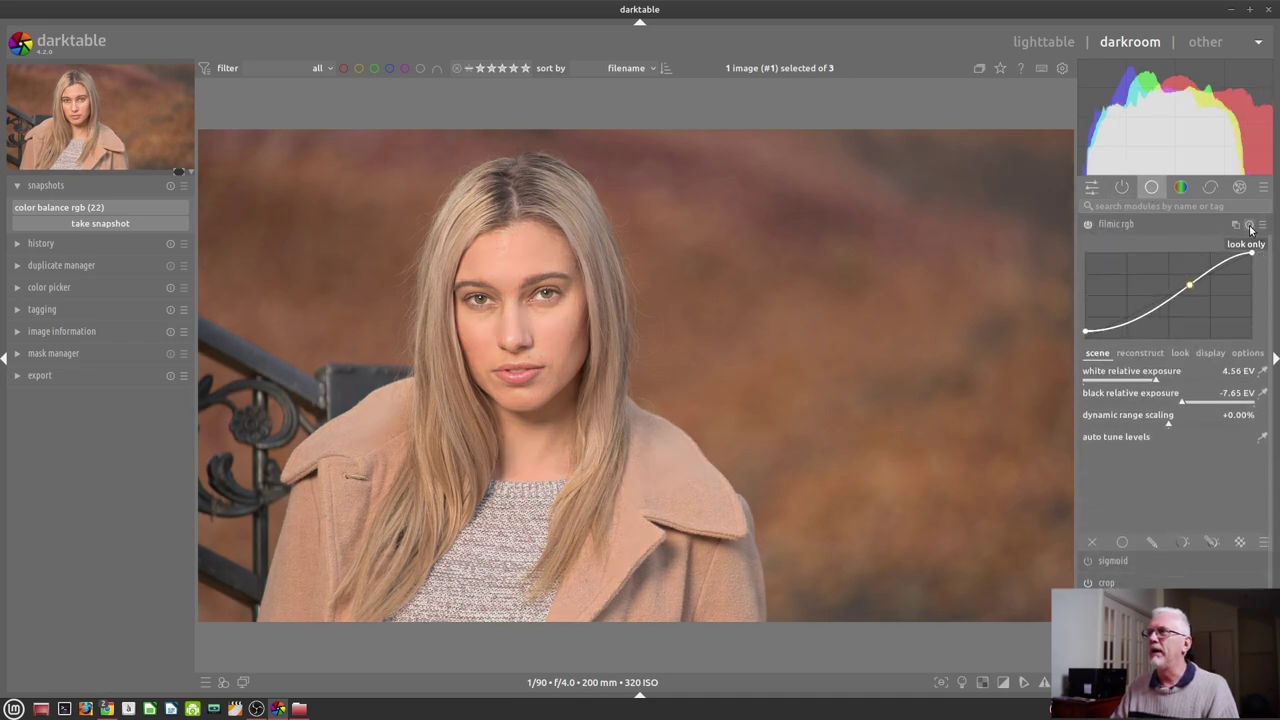
{"action": "left_click_drag", "start_coordinate": [1141, 377], "coordinate": [1222, 411]}
{"action": "left_click", "coordinate": [1180, 352]}
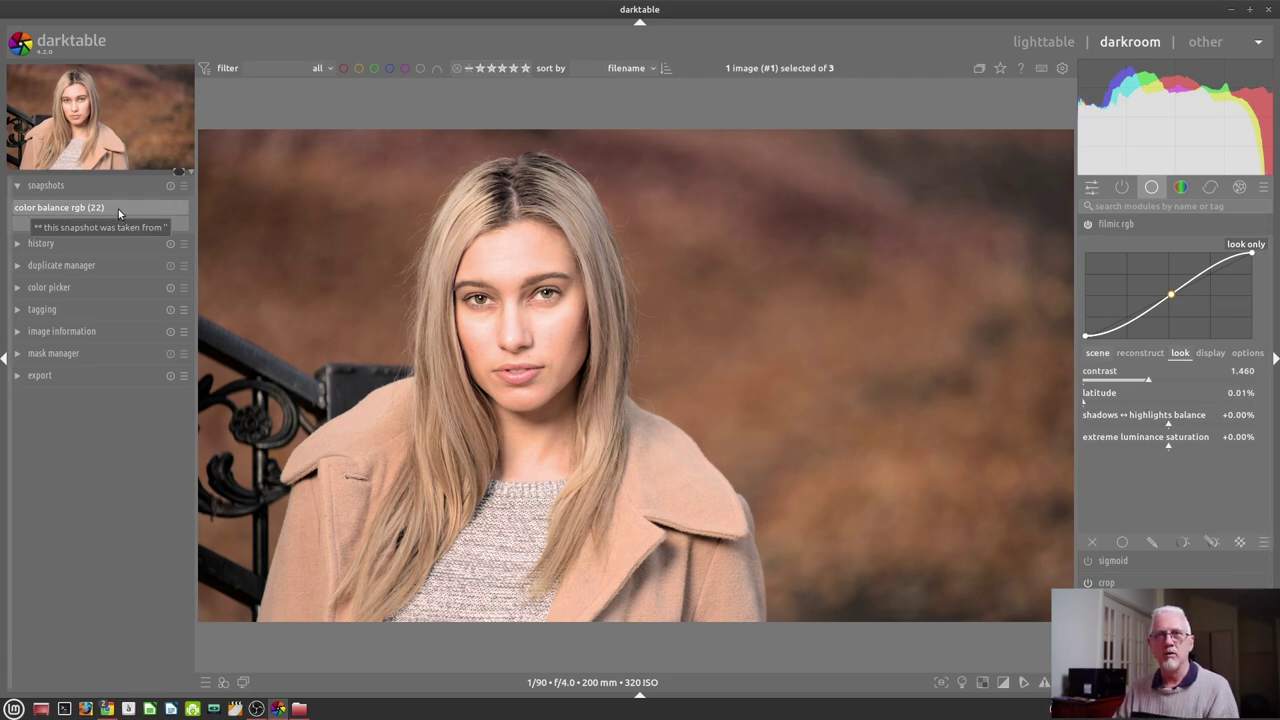
- Show the color balance rgb (22) snapshot and slide the split line across the portrait
{"action": "left_click", "coordinate": [77, 210]}
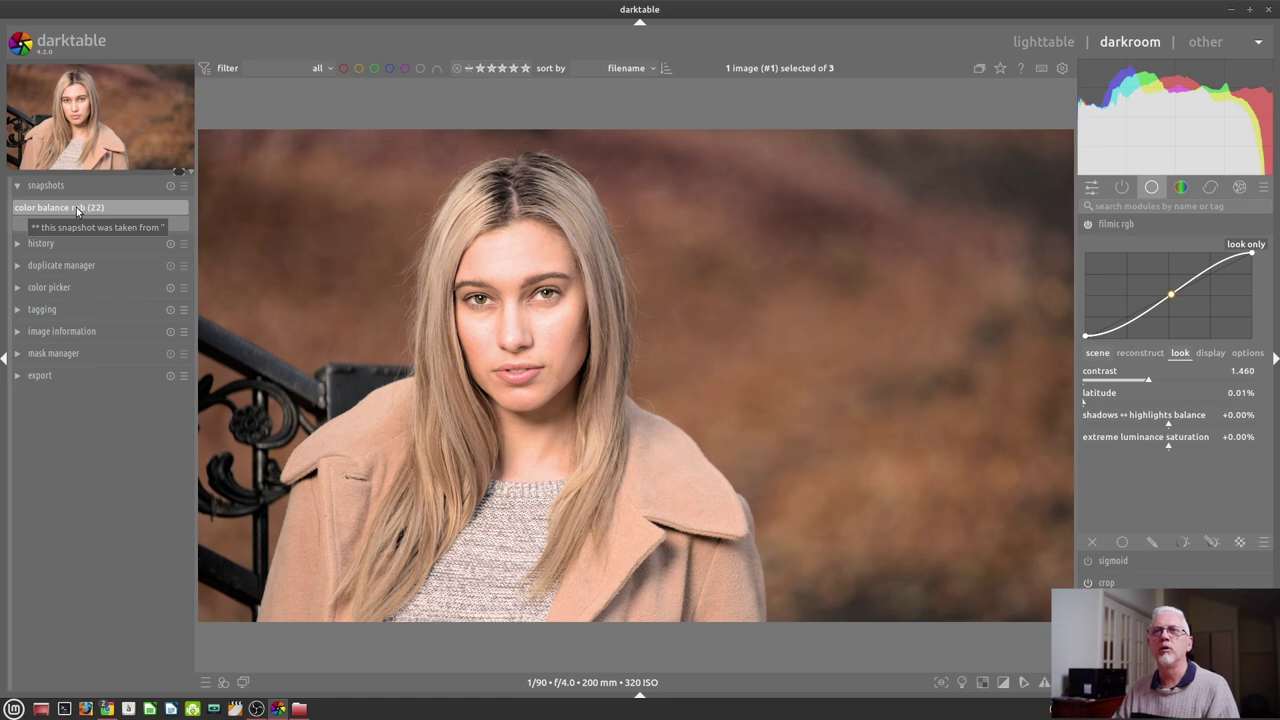
{"action": "left_click_drag", "start_coordinate": [635, 380], "coordinate": [714, 500]}
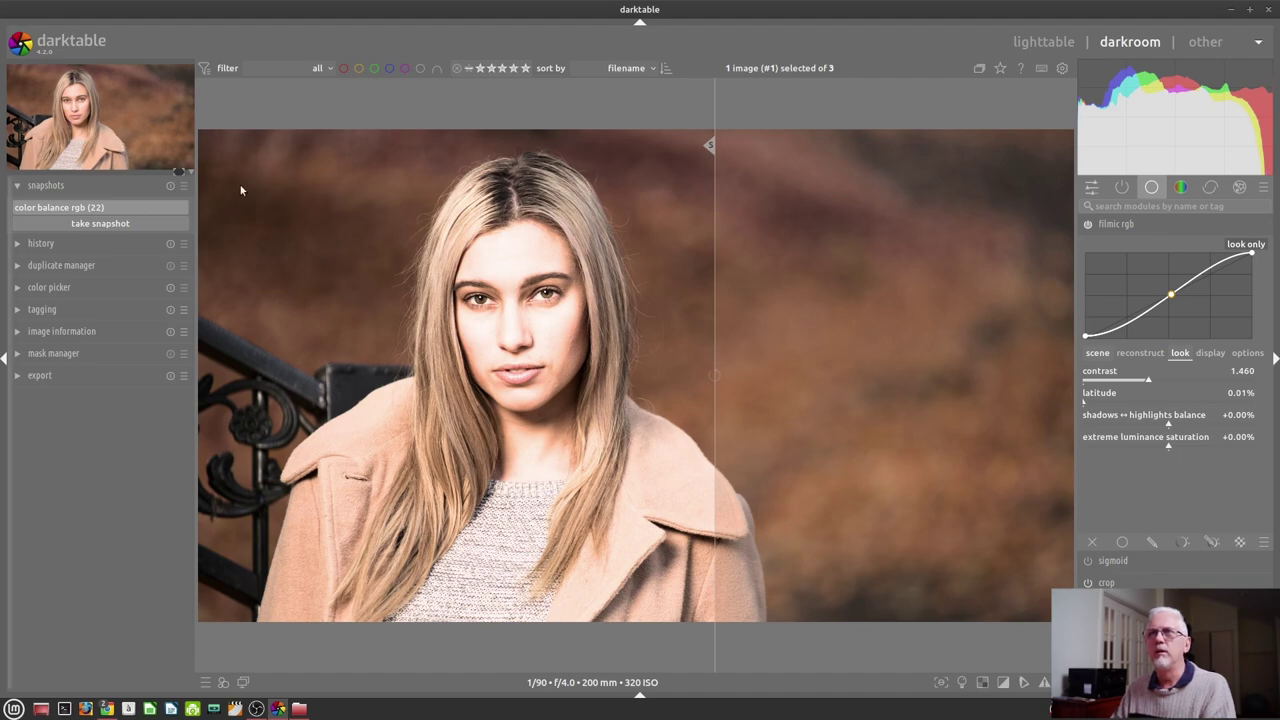
{"action": "scroll", "coordinate": [473, 290], "scroll_direction": "up", "scroll_amount": 5}
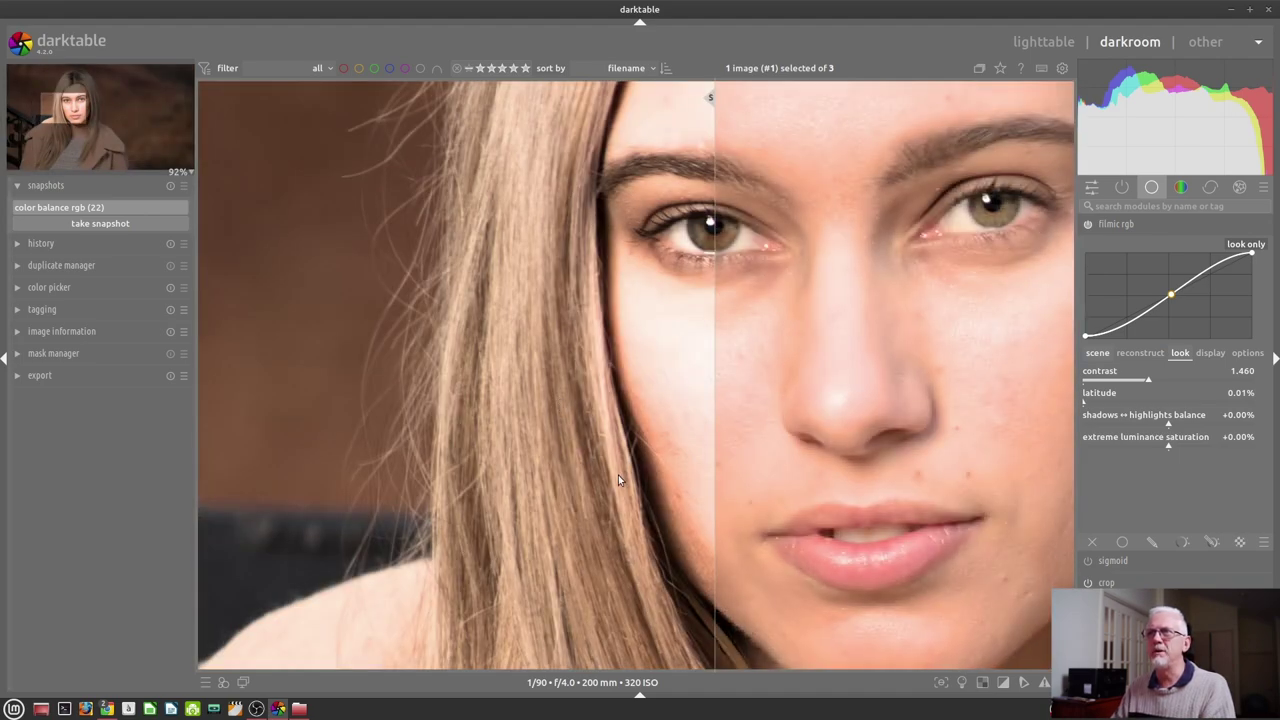
{"action": "scroll", "coordinate": [470, 400], "scroll_direction": "down", "scroll_amount": 1}
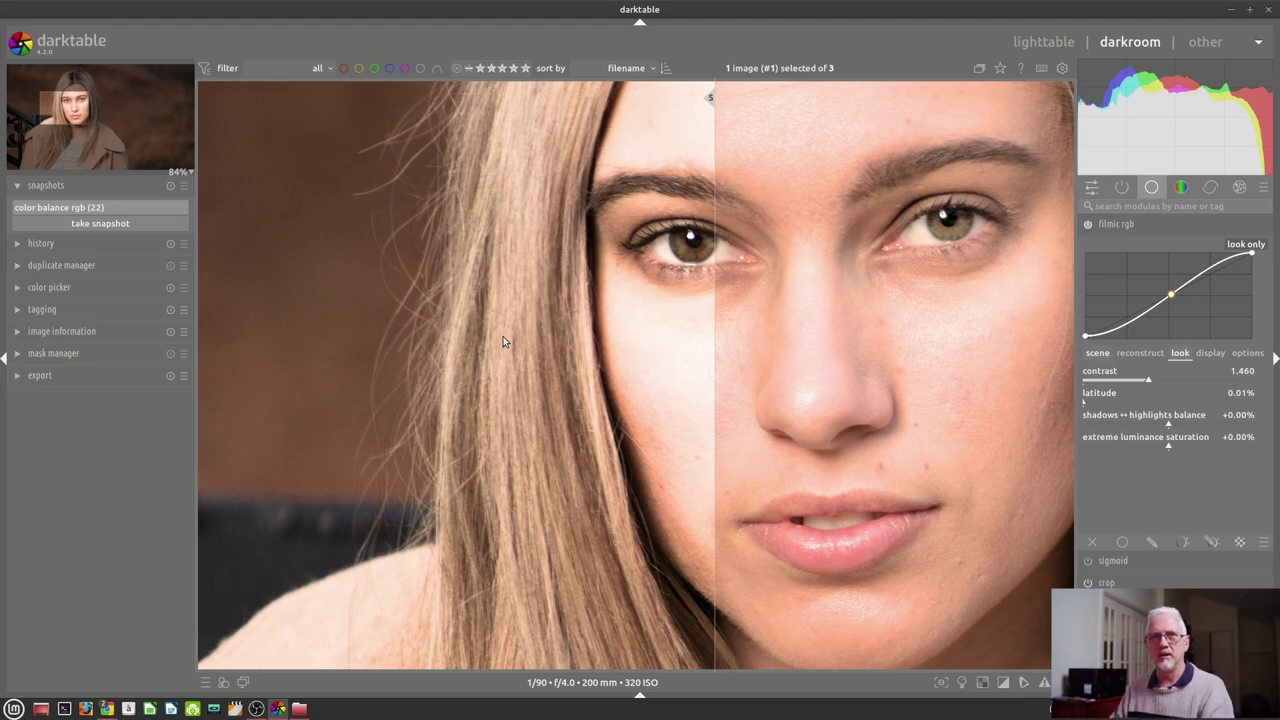
{"action": "left_click_drag", "start_coordinate": [546, 252], "coordinate": [800, 314]}
- Pan the zoomed comparison over the hair and eye, then zoom back to fit
{"action": "left_click_drag", "start_coordinate": [40, 117], "coordinate": [100, 120]}
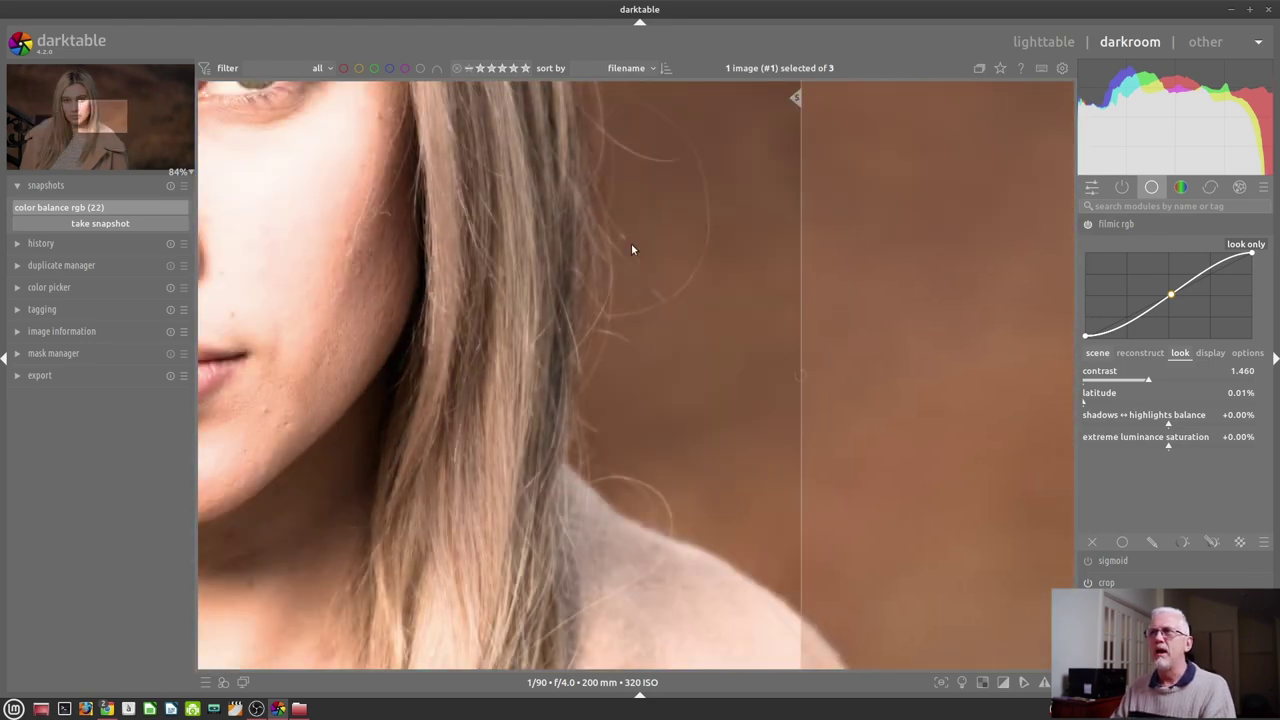
{"action": "left_click_drag", "start_coordinate": [817, 272], "coordinate": [751, 324]}
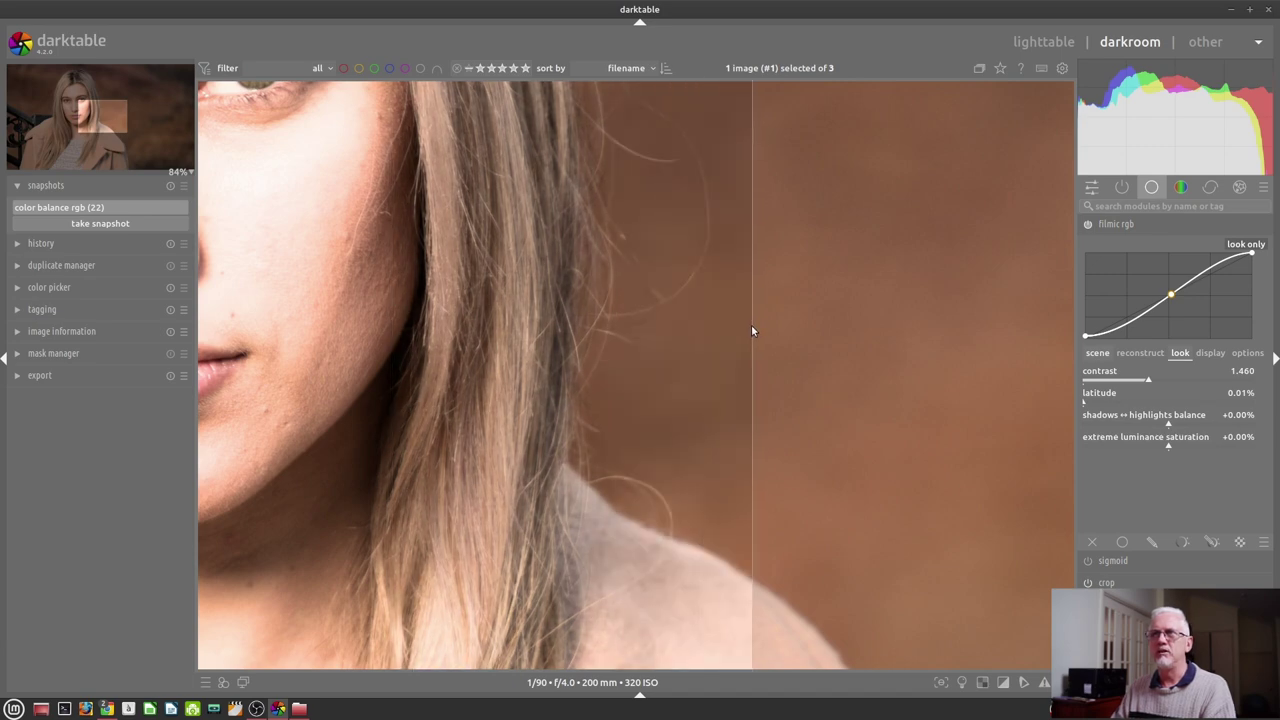
{"action": "left_click", "coordinate": [60, 115]}
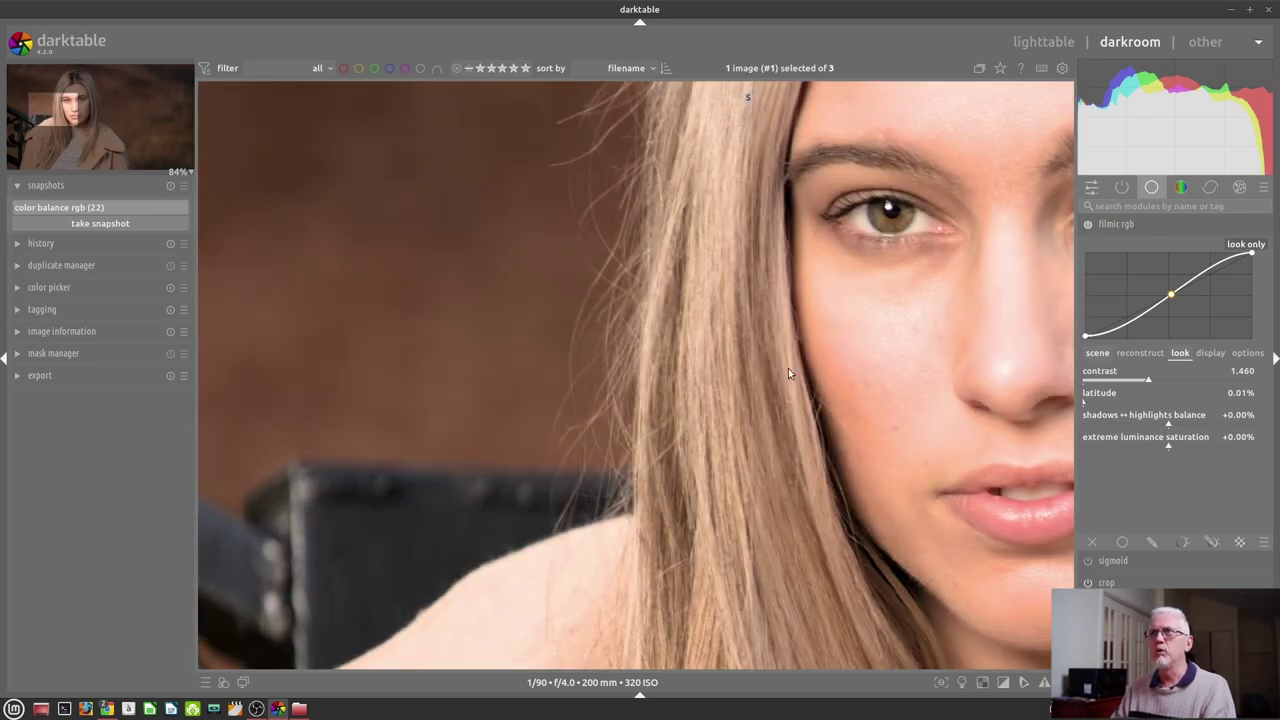
{"action": "left_click_drag", "start_coordinate": [788, 368], "coordinate": [603, 388]}
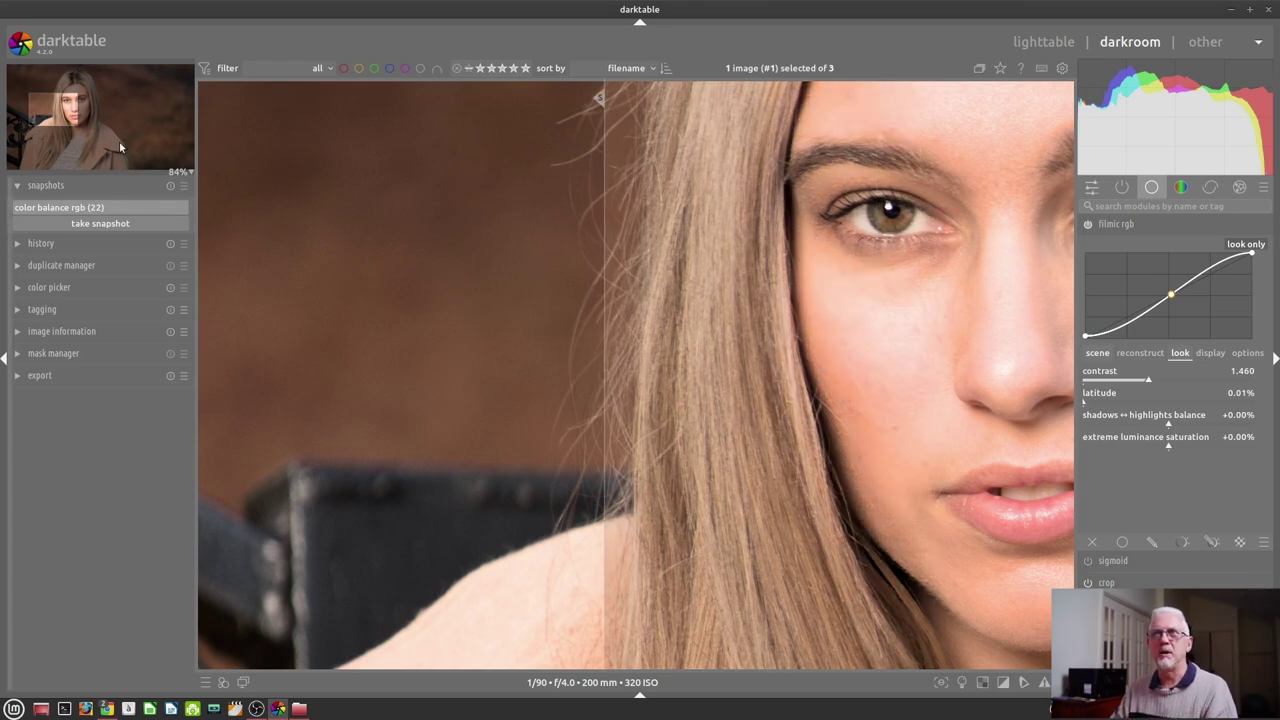
{"action": "middle_click", "coordinate": [564, 239]}
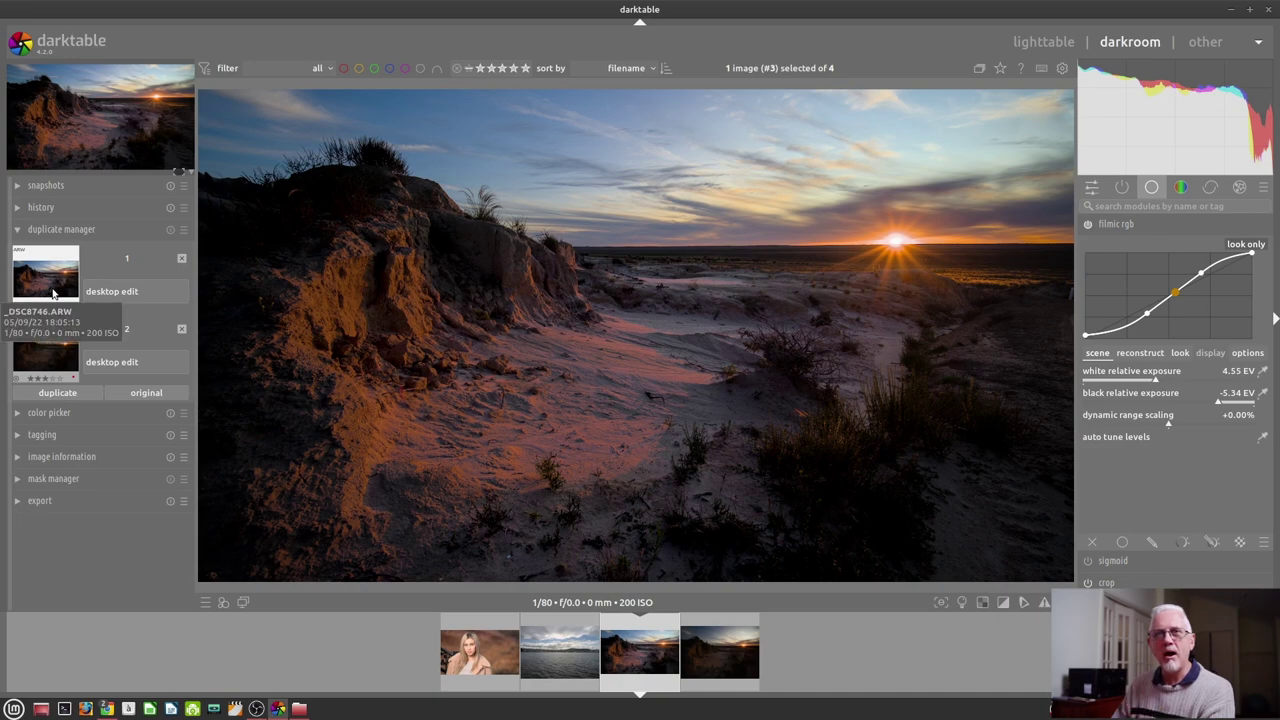
- Toggle between the bright and darker sunset duplicates, then edit the fourth photo and compare again
{"action": "left_click", "coordinate": [49, 355]}
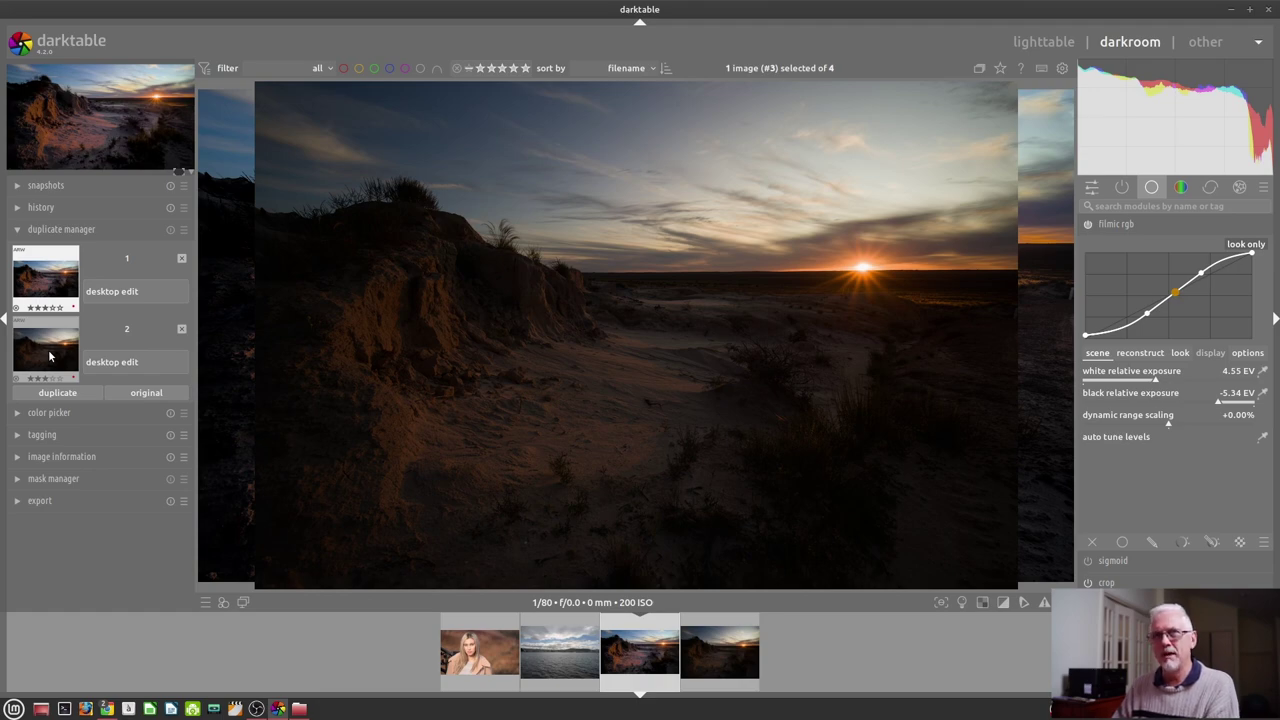
{"action": "left_click", "coordinate": [49, 355]}
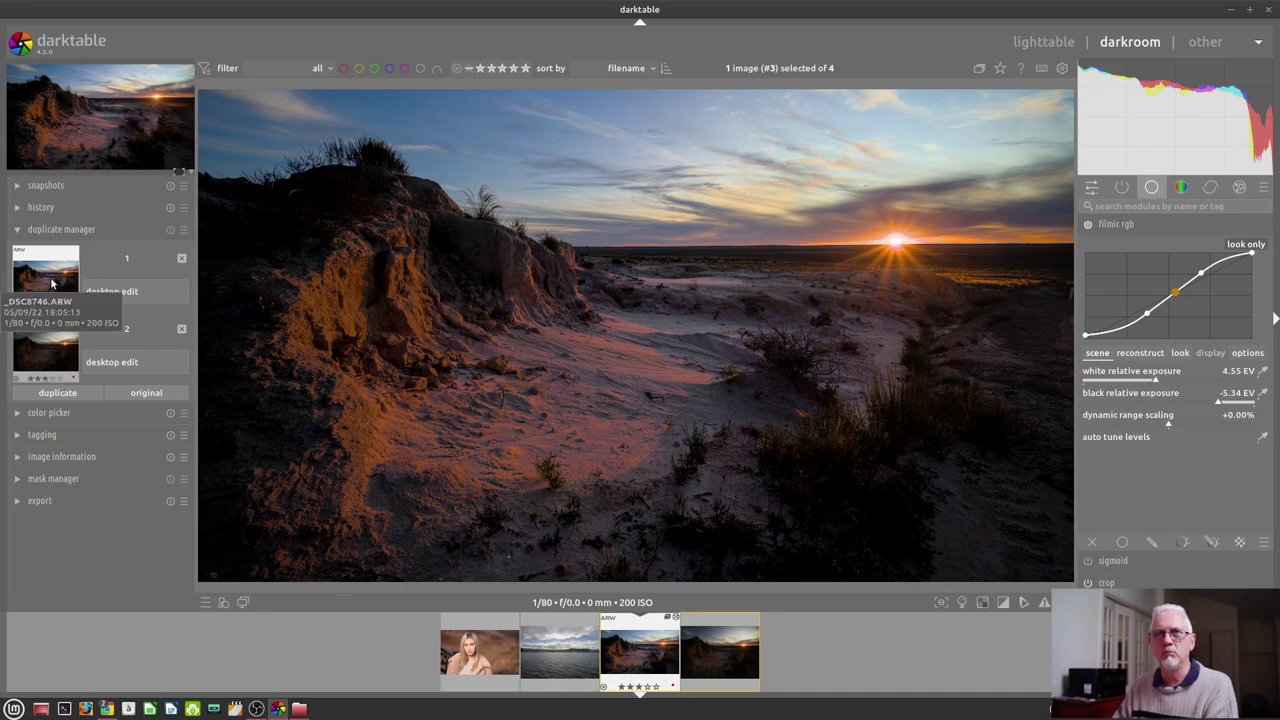
{"action": "left_click", "coordinate": [746, 667]}
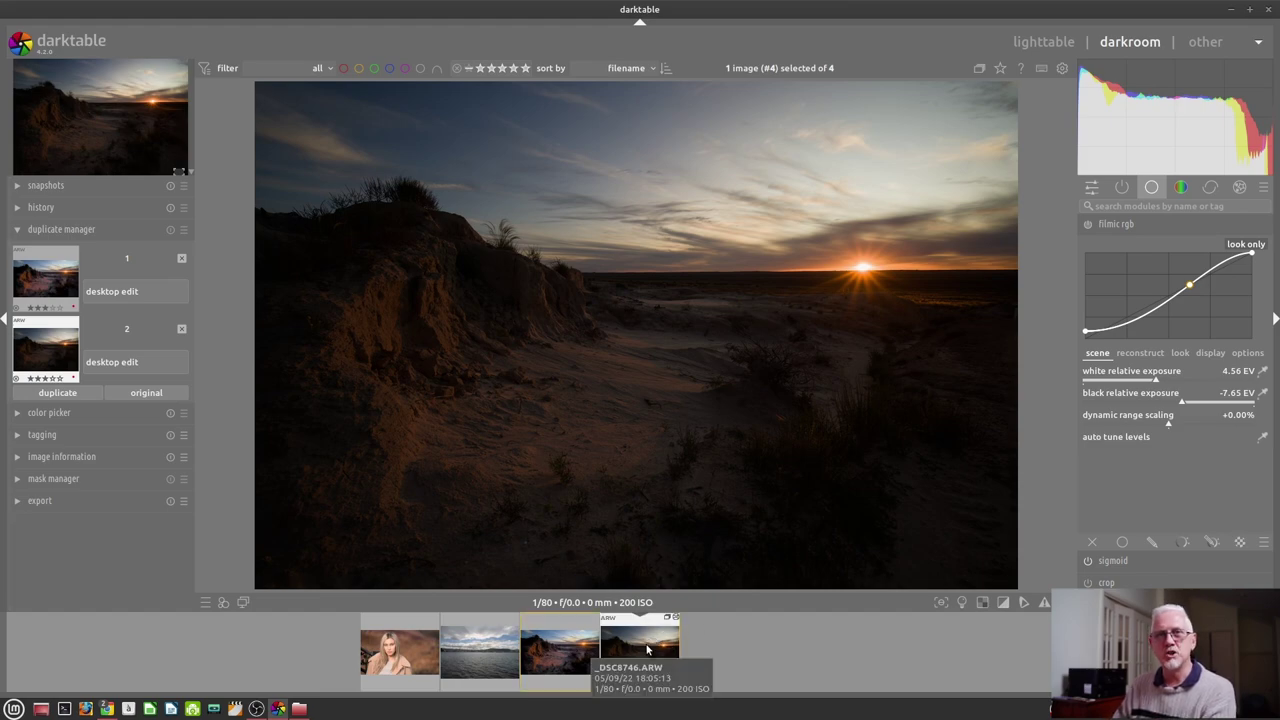
{"action": "left_click", "coordinate": [52, 289]}
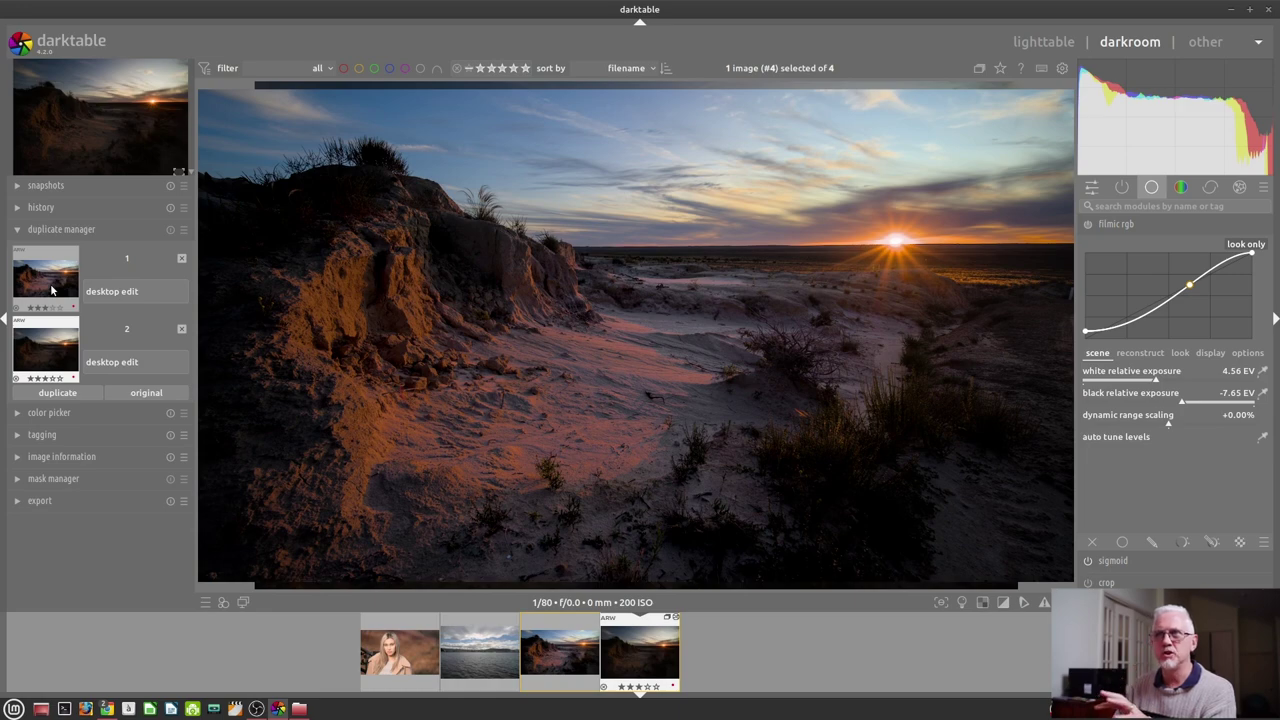
{"action": "left_click", "coordinate": [52, 289]}
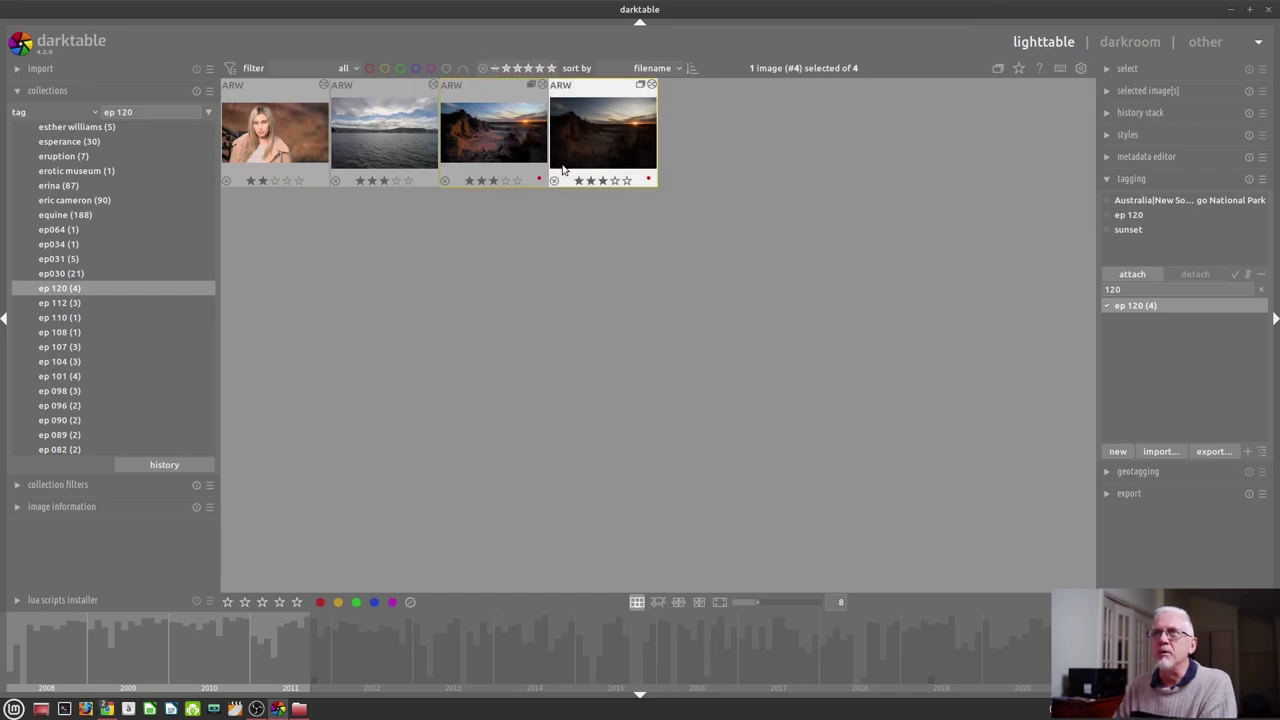
- Select the third landscape photo and preview the De-sat plus grain style from the styles list
{"action": "left_click", "coordinate": [497, 148]}
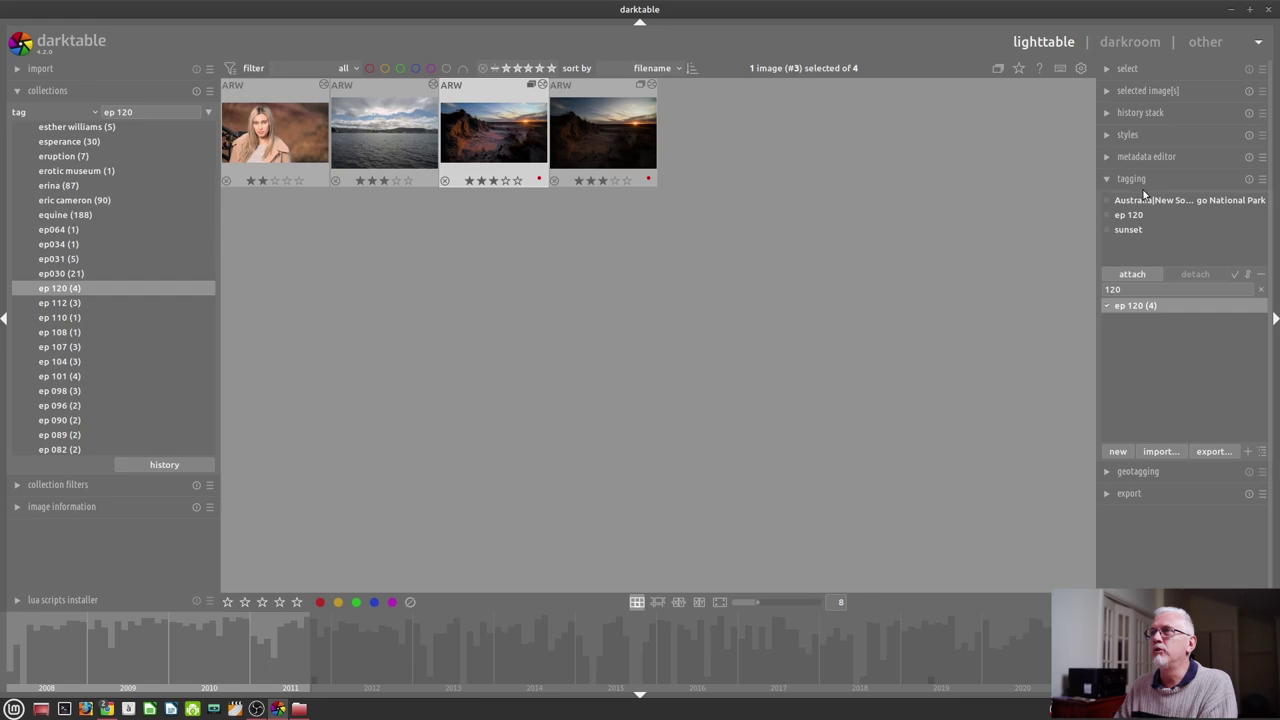
{"action": "left_click", "coordinate": [1125, 134]}
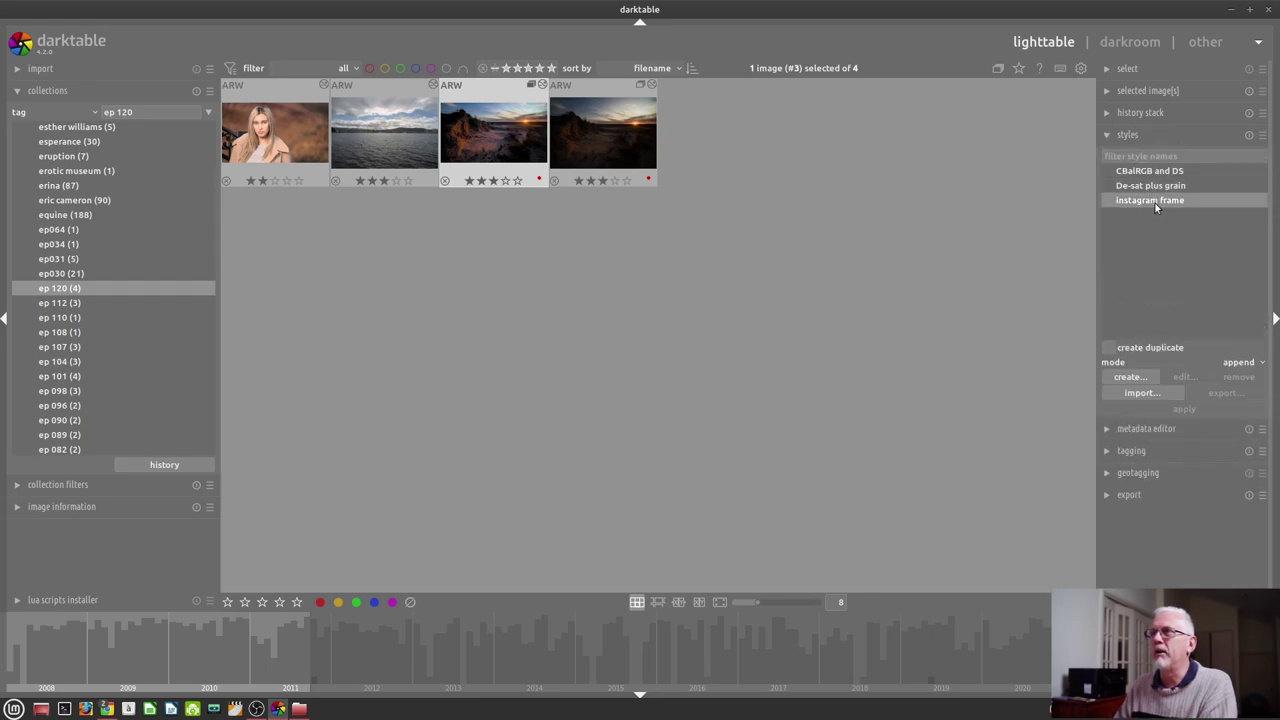
{"action": "mouse_move", "coordinate": [1155, 203]}
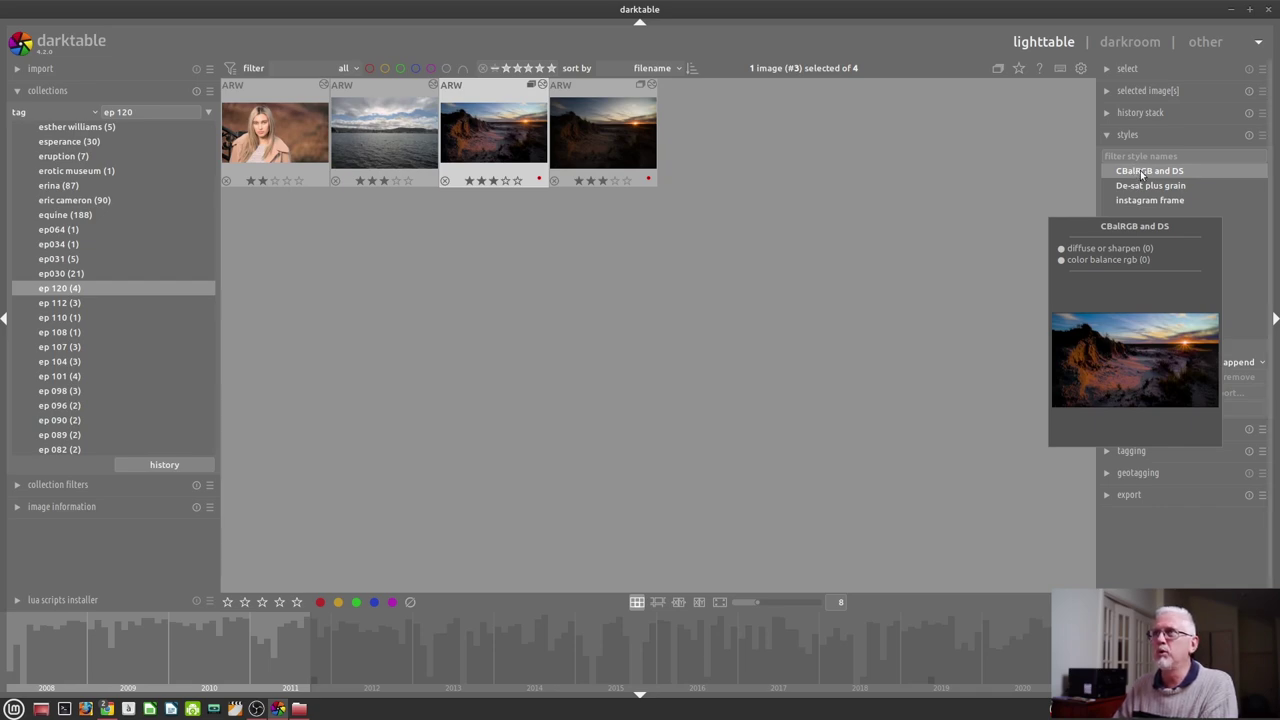
{"action": "left_click", "coordinate": [1150, 185]}
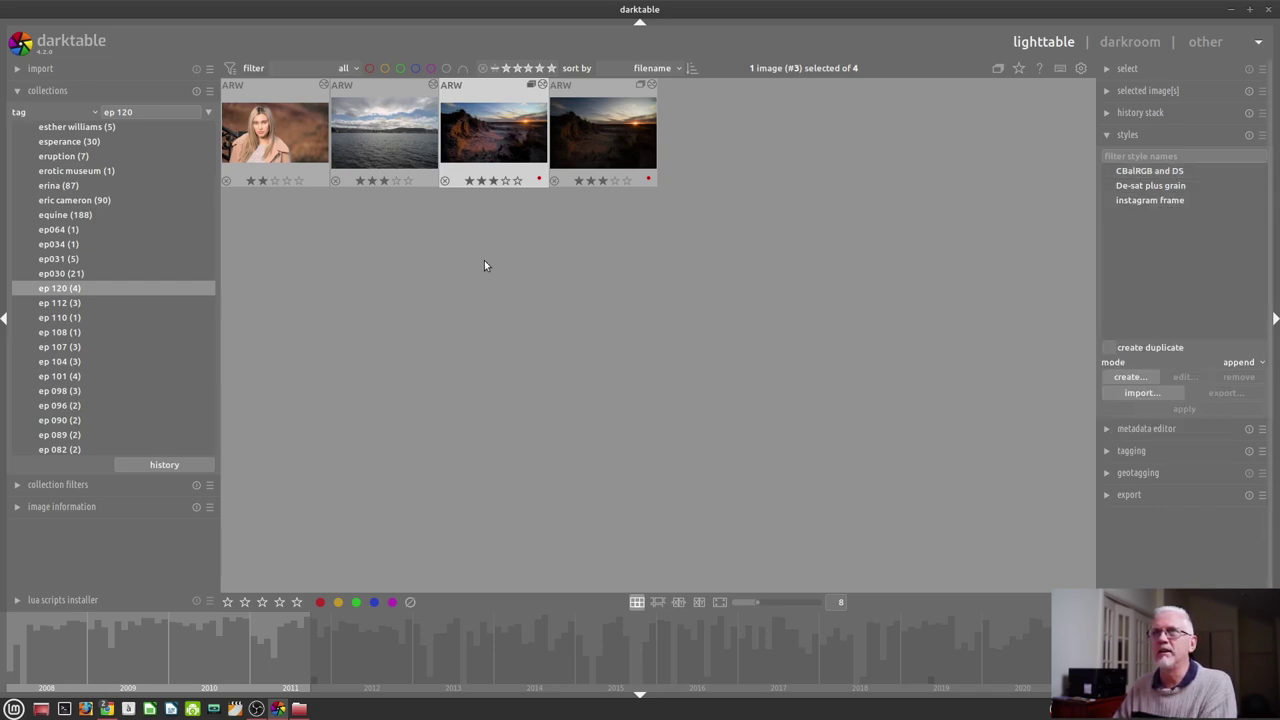
- Preview the style on the portrait, then open the third landscape photo in darkroom
{"action": "left_click", "coordinate": [290, 160]}
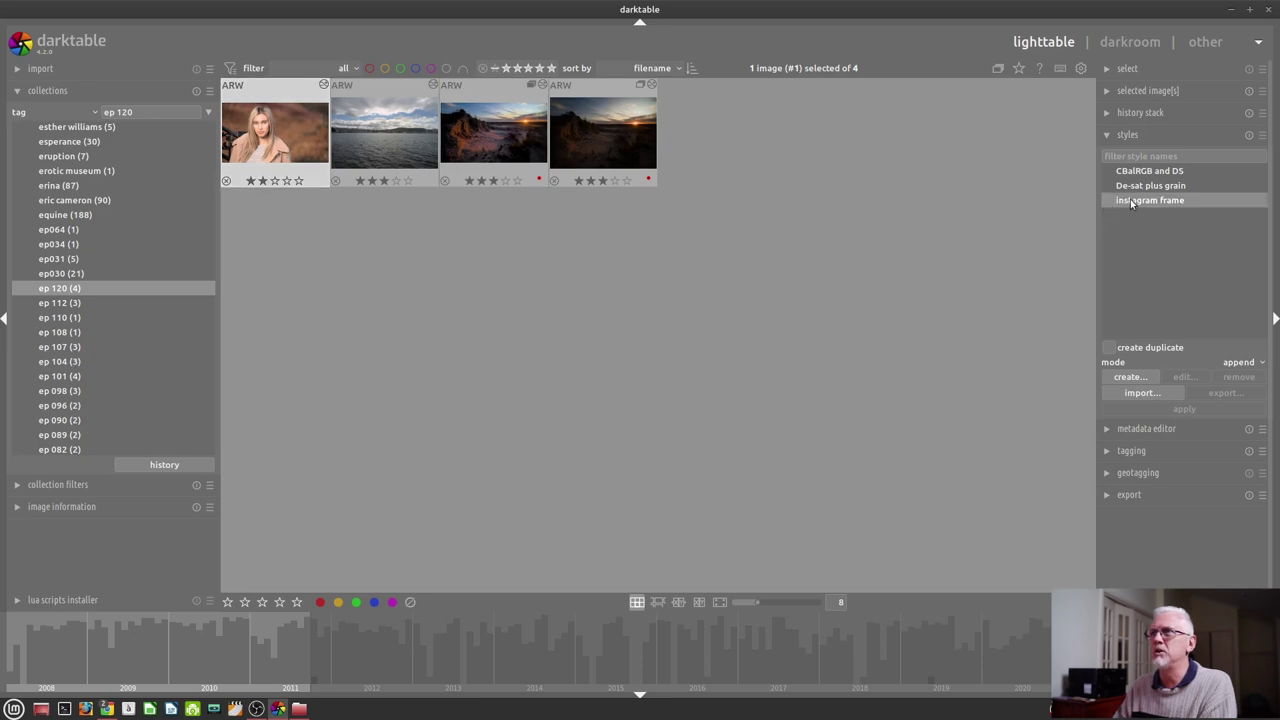
{"action": "mouse_move", "coordinate": [1133, 204]}
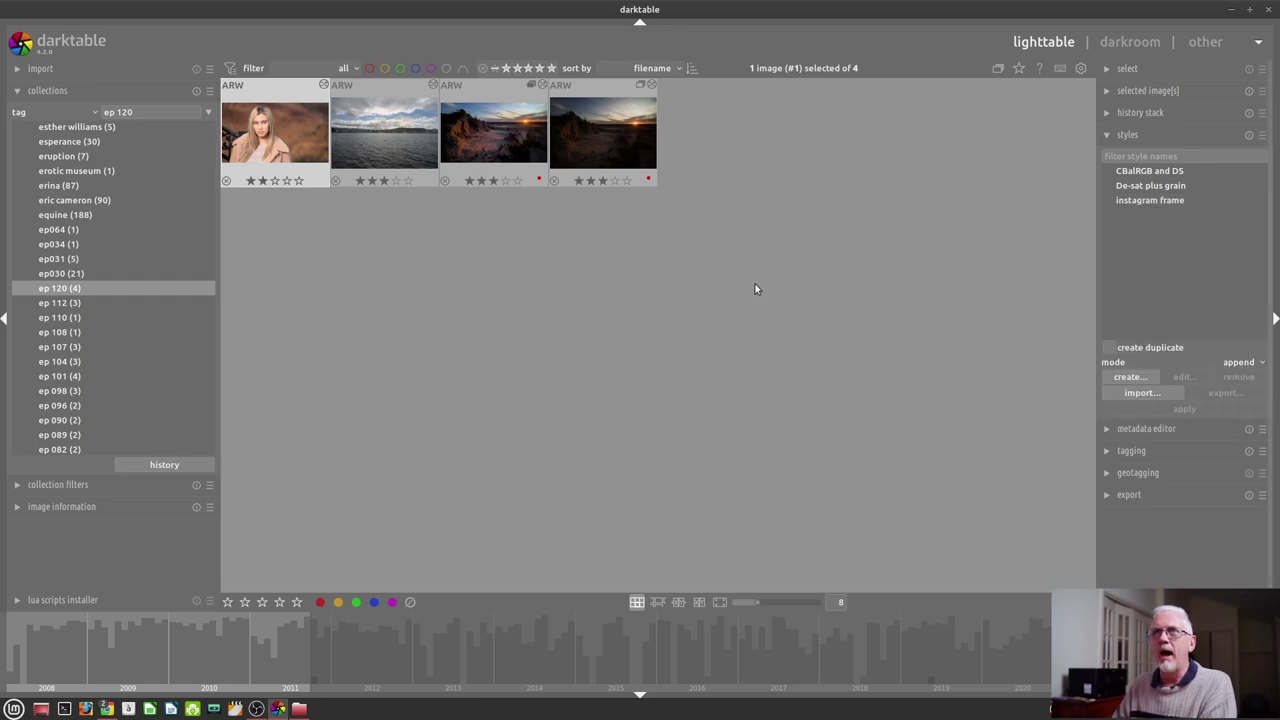
{"action": "left_click", "coordinate": [489, 128]}
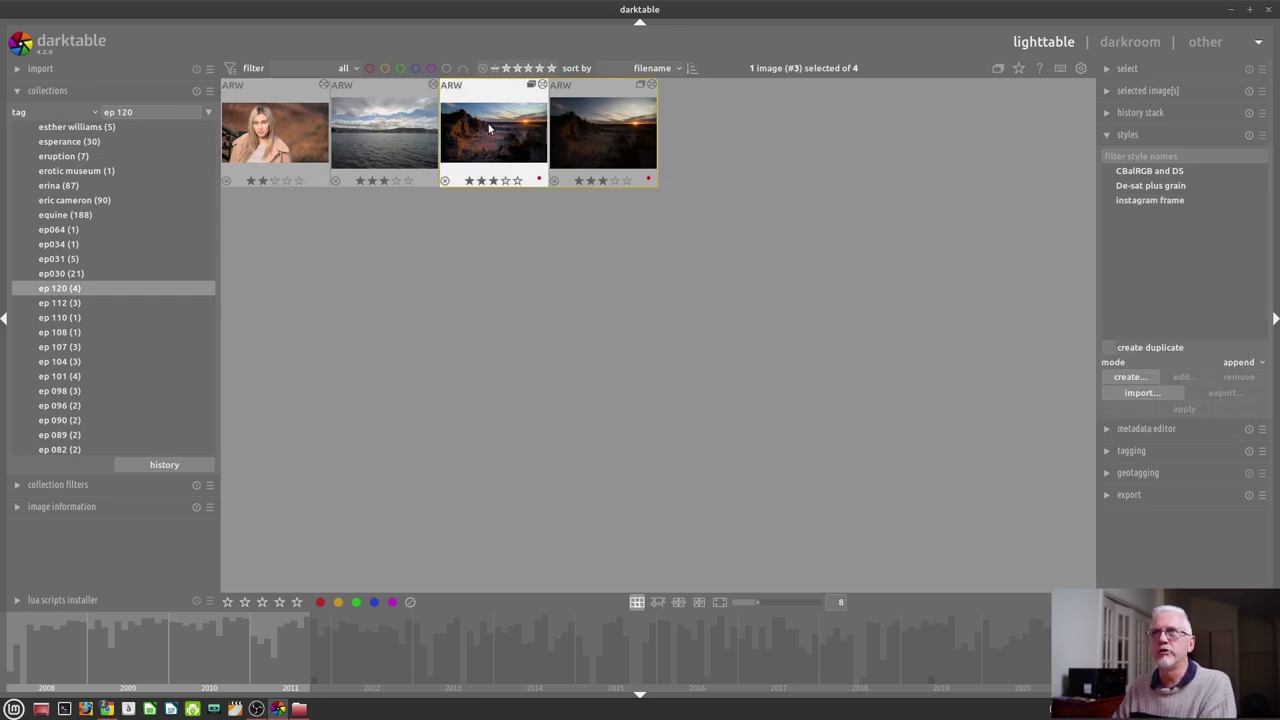
{"action": "double_click", "coordinate": [489, 128]}
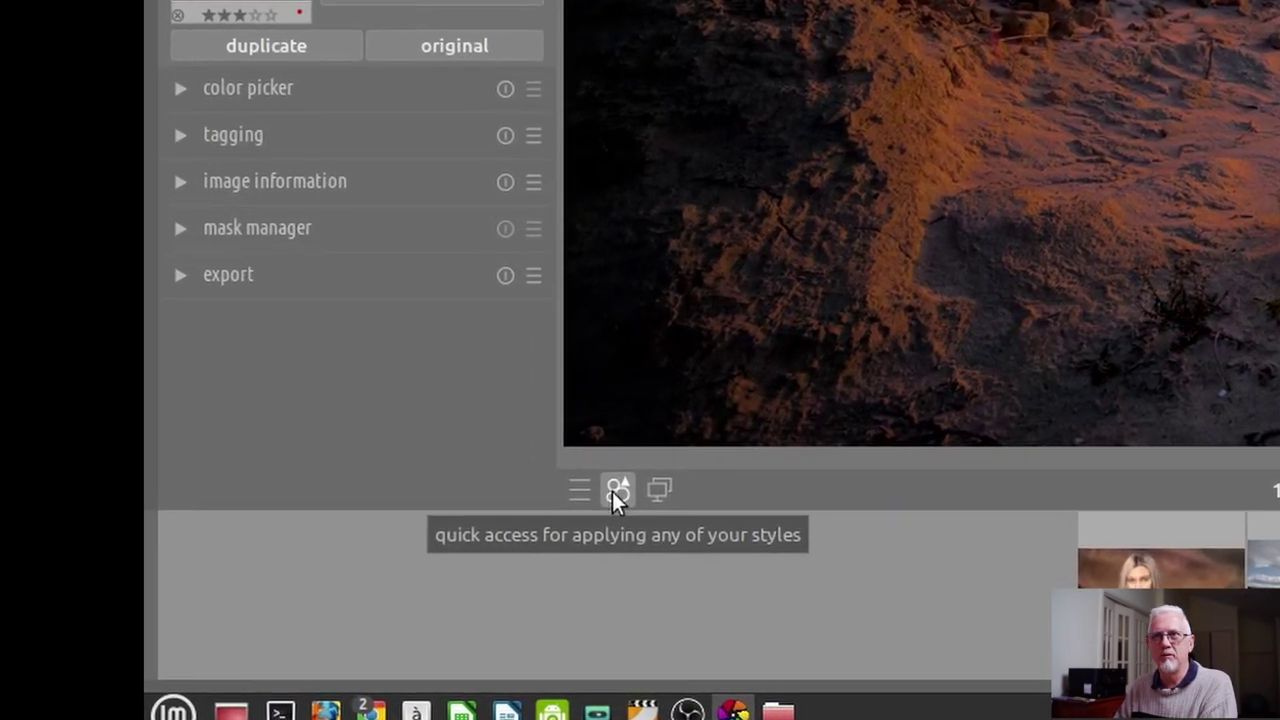
{"action": "left_click", "coordinate": [612, 491]}
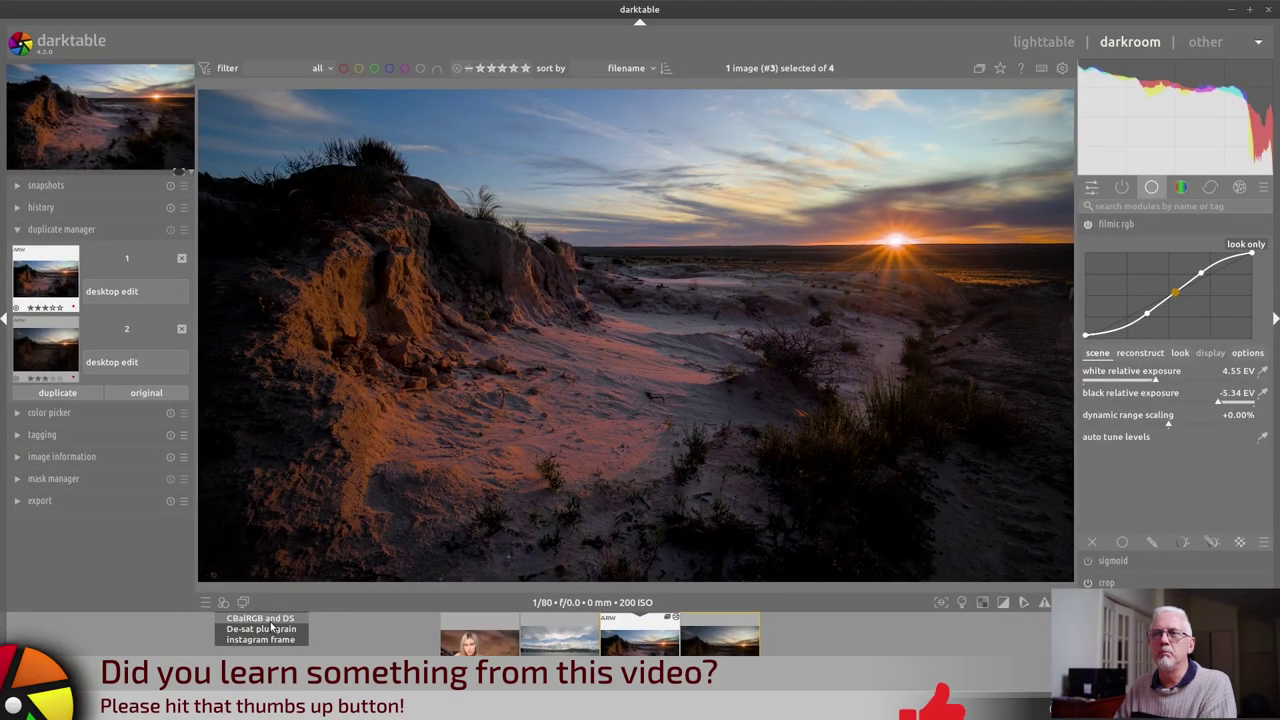
{"action": "mouse_move", "coordinate": [269, 622]}
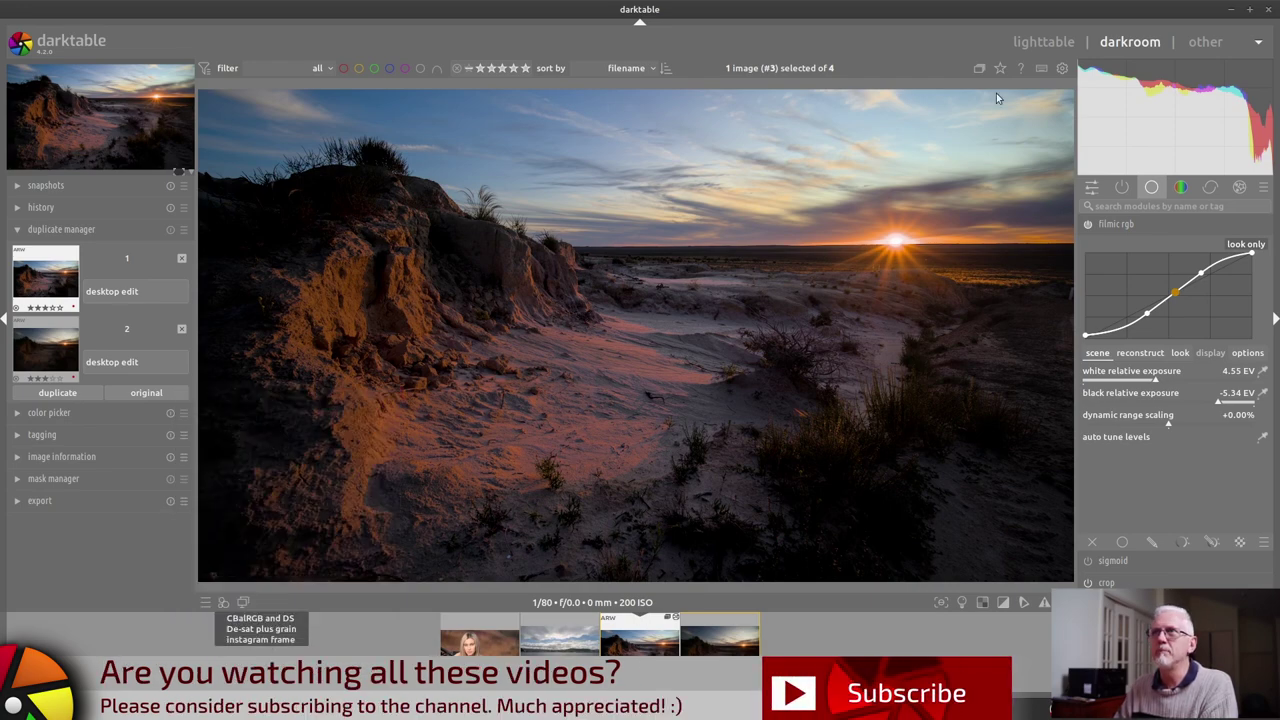
{"action": "left_click", "coordinate": [737, 357]}
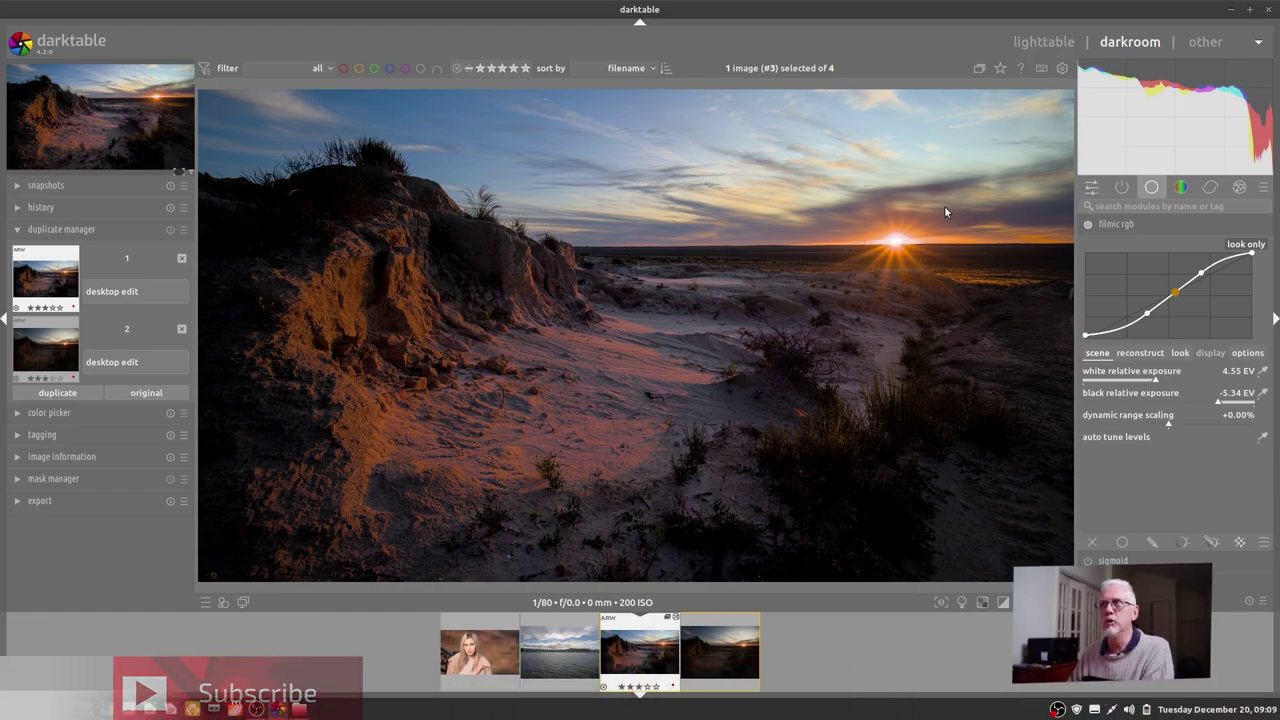